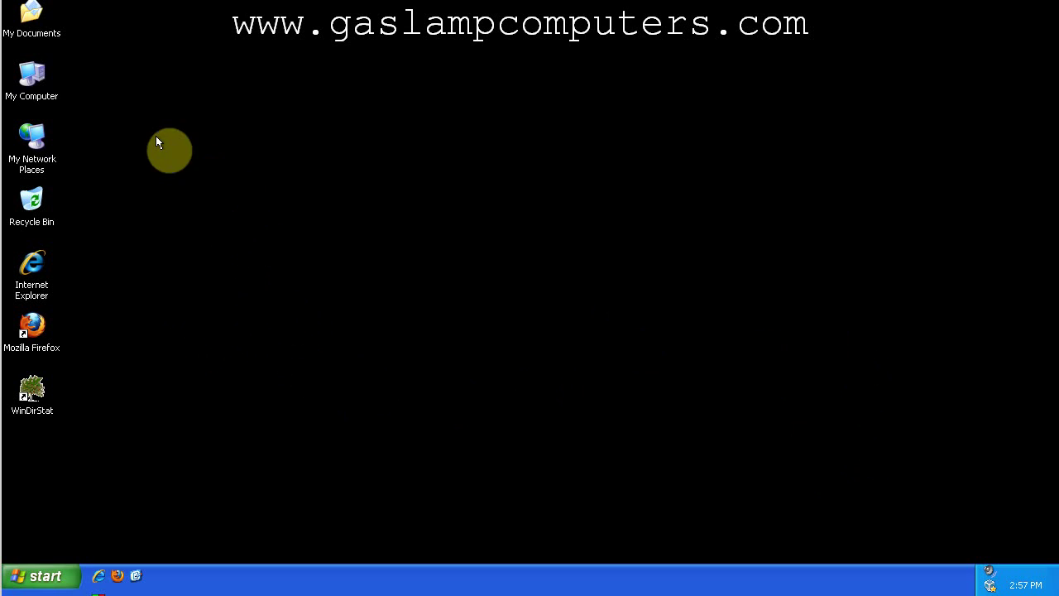
Step: Open Computer Management for this computer and display the Services list under Services and Applications
right_click(35, 74)
left_click(95, 125)
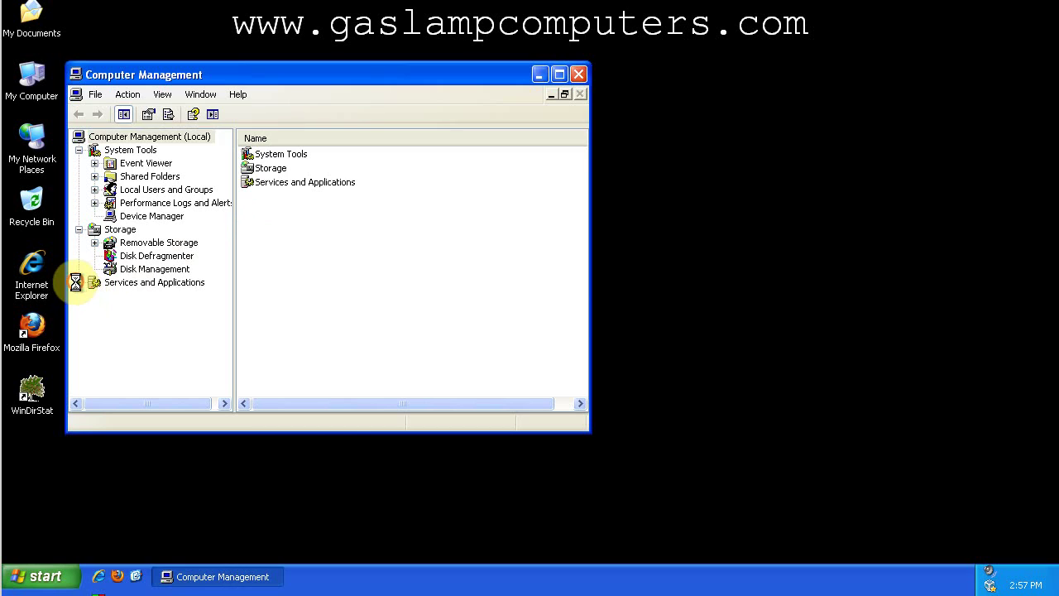
left_click(78, 282)
left_click(134, 296)
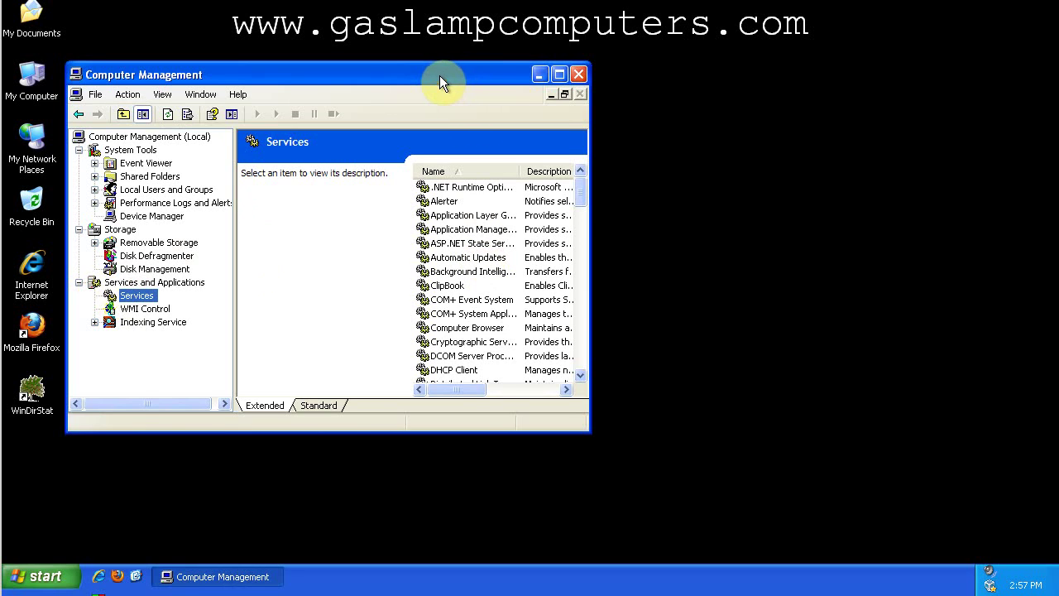
left_click_drag(439, 75, 500, 69)
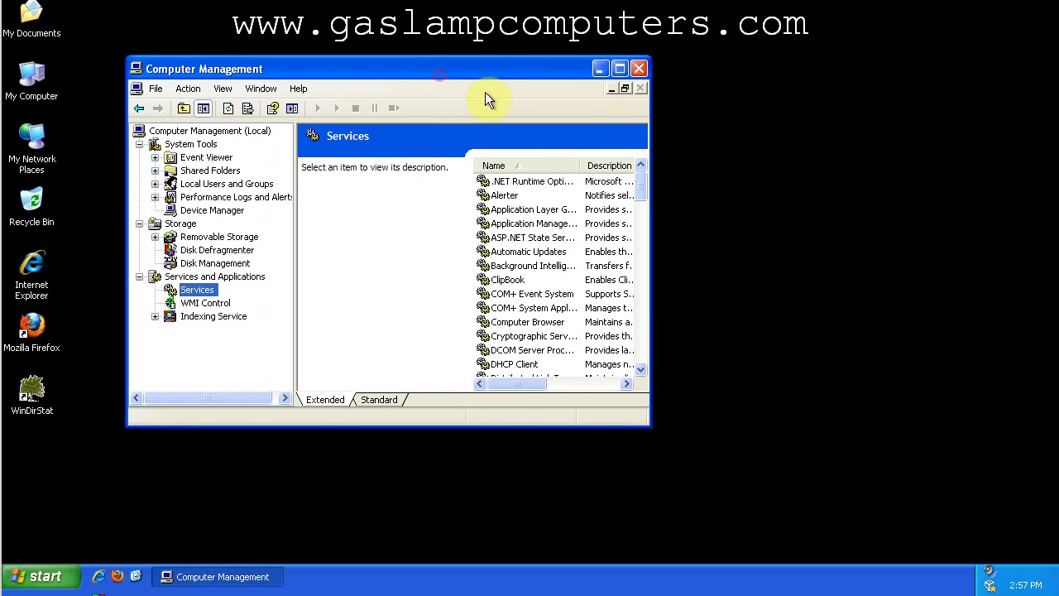
Step: Launch the standalone Services console by running services.msc
left_click(45, 577)
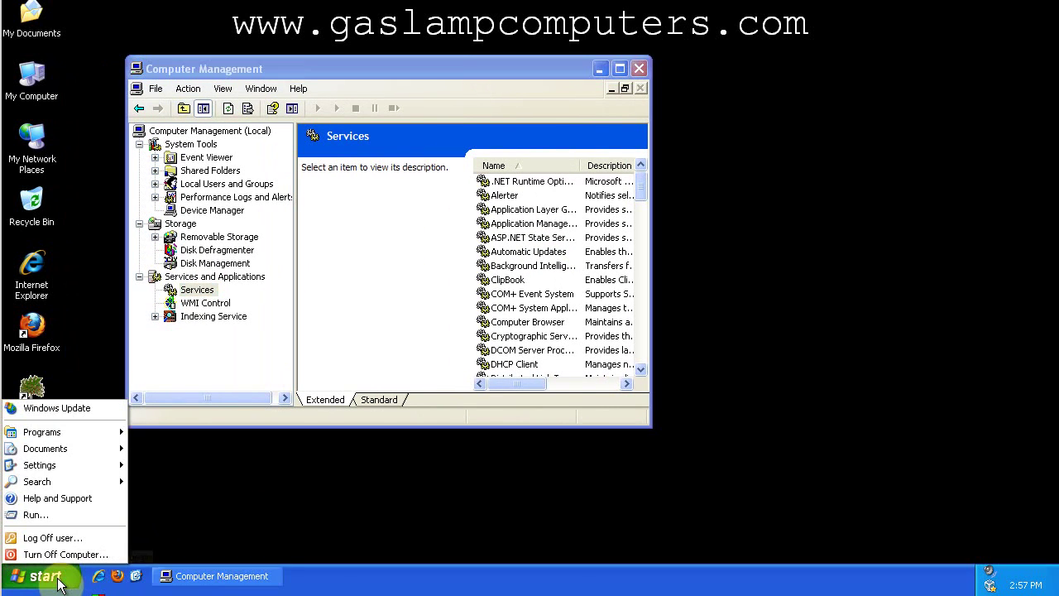
left_click(67, 514)
type("ser")
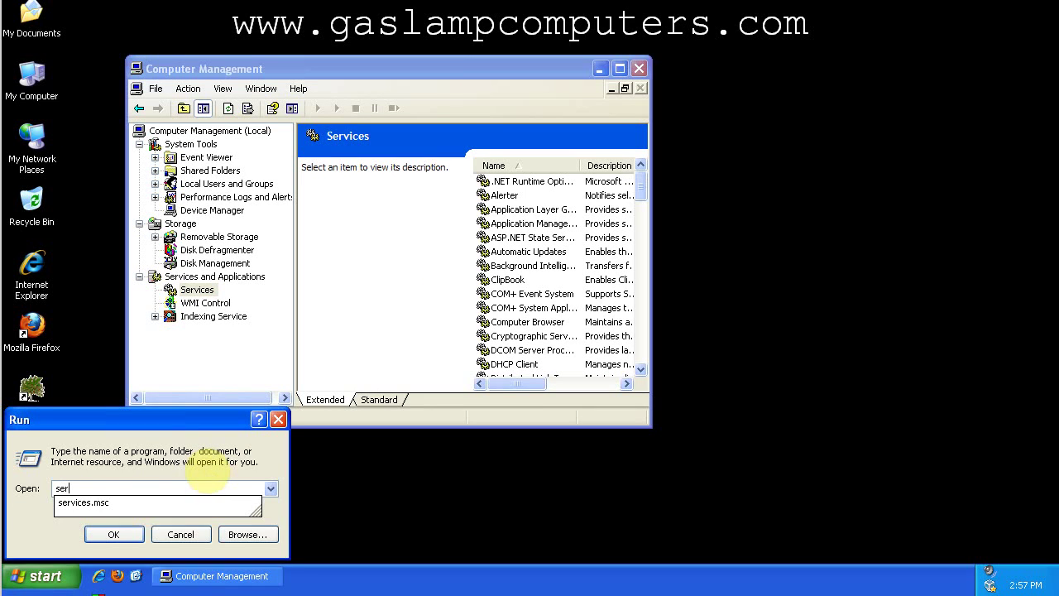
type("vices.msc")
key("Return")
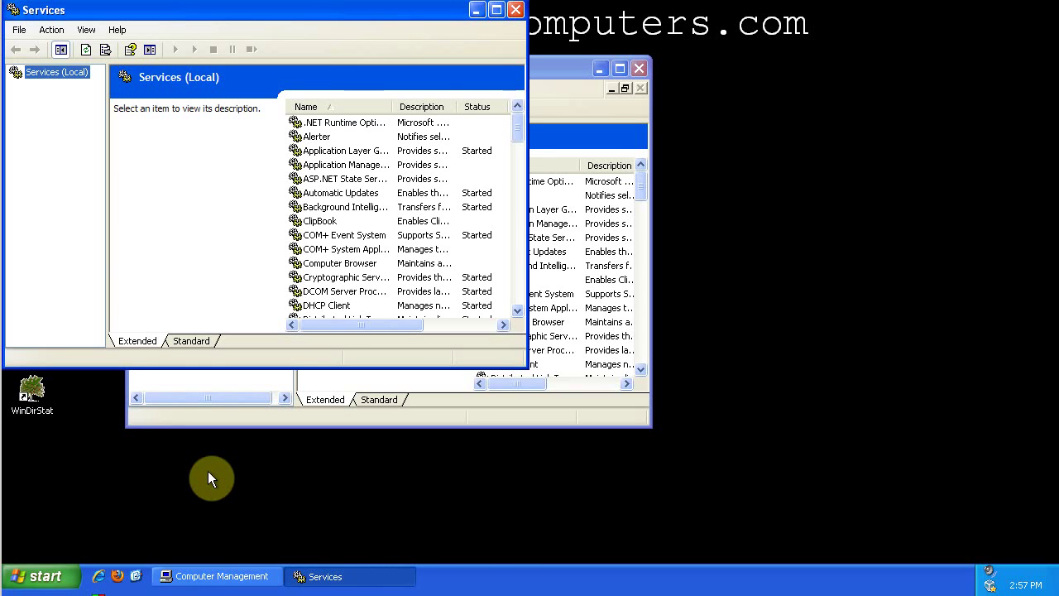
Step: Close Computer Management and enlarge the Services window so the Startup Type and Log On As columns fit
left_click_drag(173, 12, 459, 129)
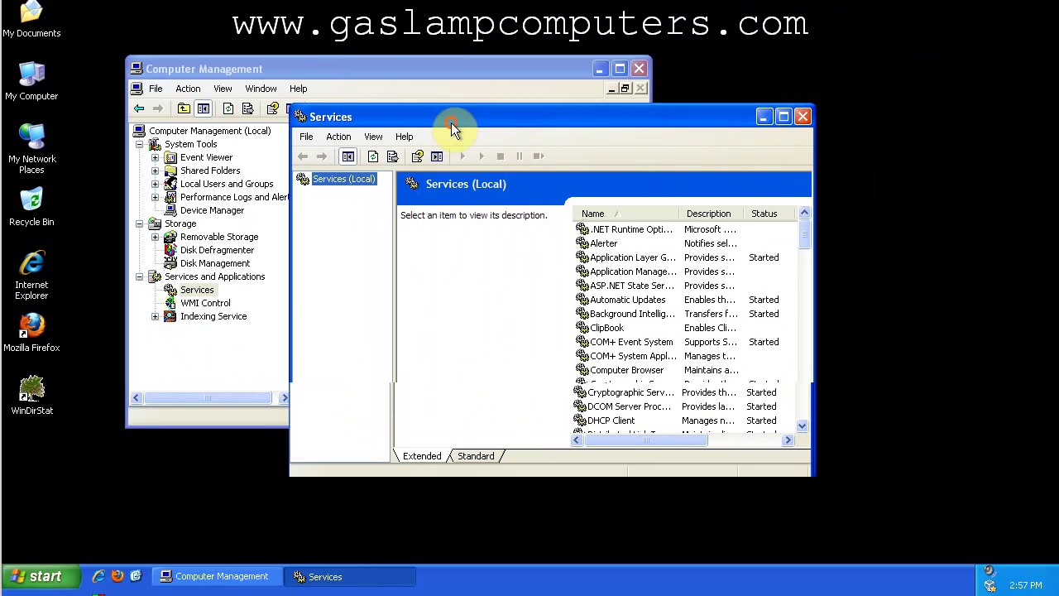
left_click(644, 68)
left_click_drag(590, 128, 411, 83)
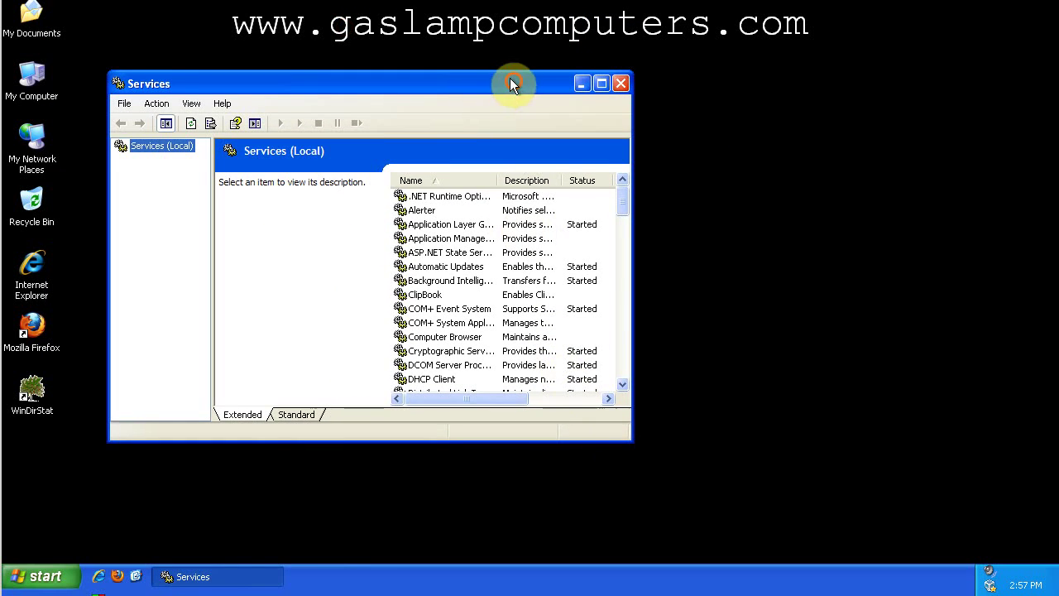
left_click_drag(510, 83, 432, 36)
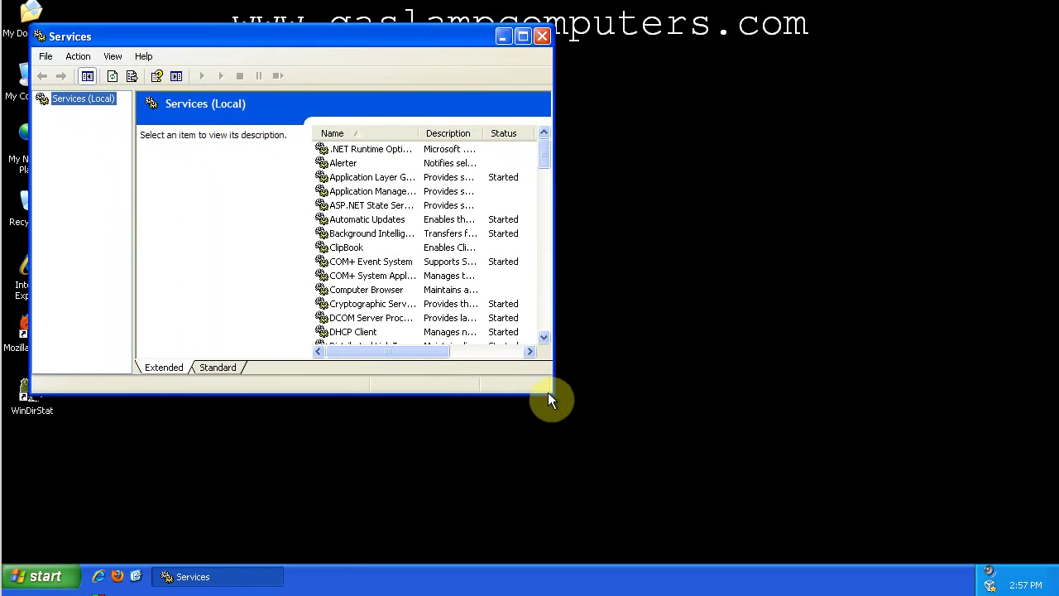
left_click_drag(548, 392, 710, 546)
left_click_drag(710, 147, 708, 425)
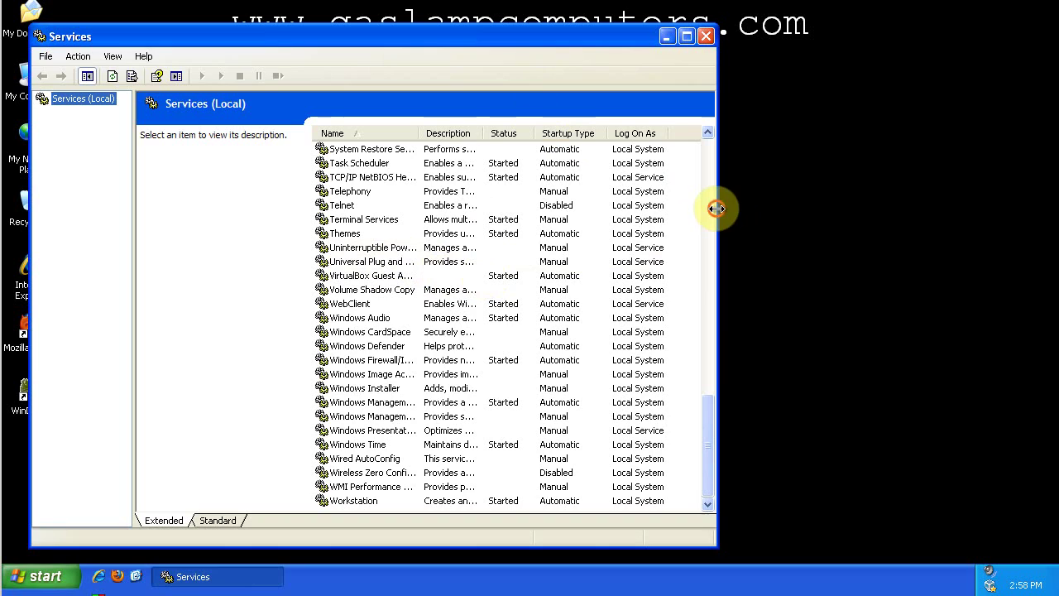
left_click_drag(716, 208, 641, 220)
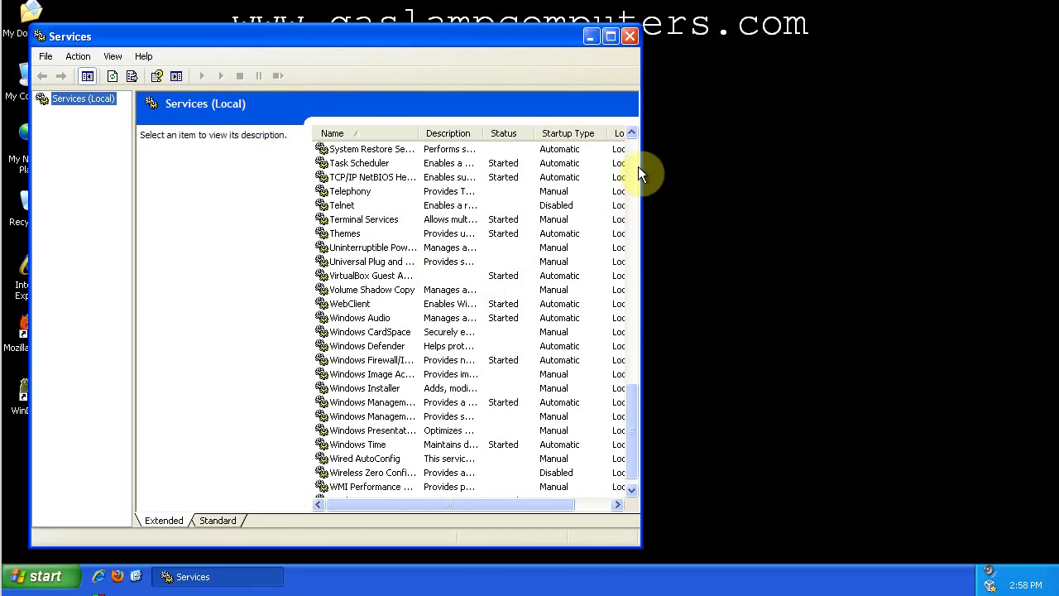
left_click_drag(640, 163, 744, 165)
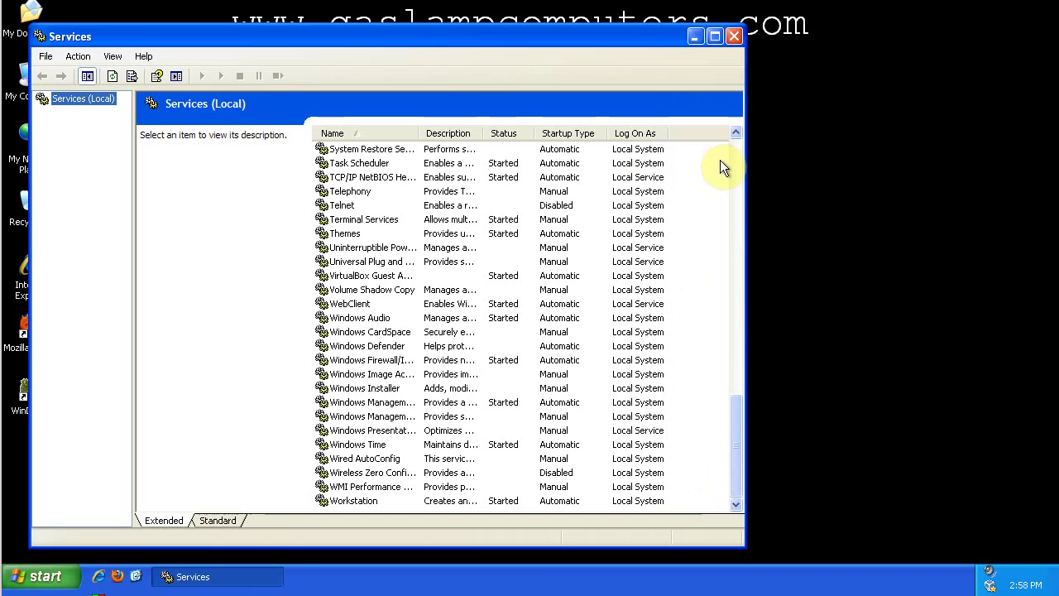
Step: Switch to Firefox and go to the blackviper.com website
left_click(117, 577)
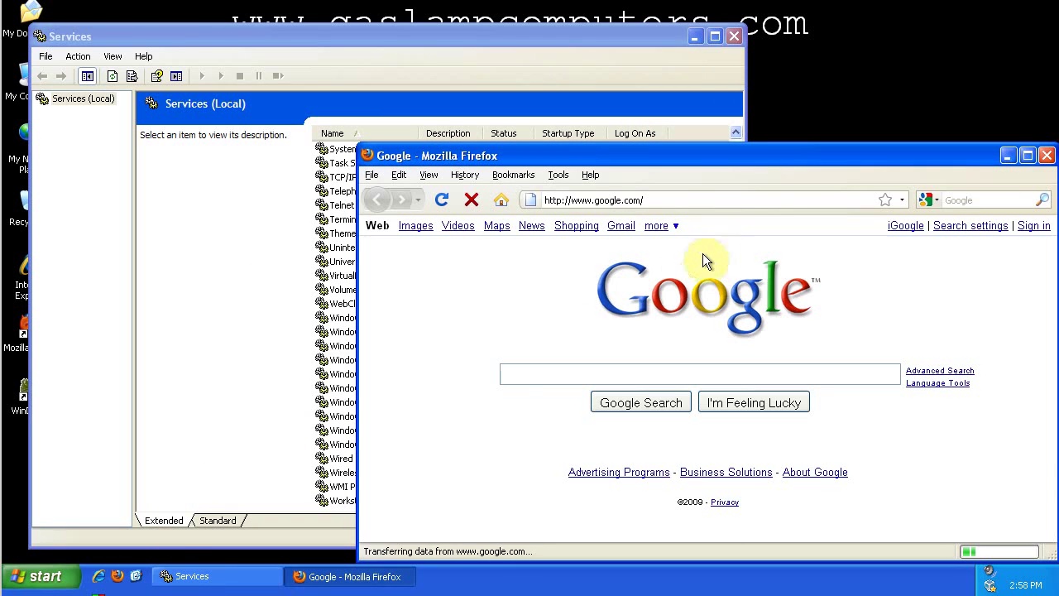
left_click(722, 198)
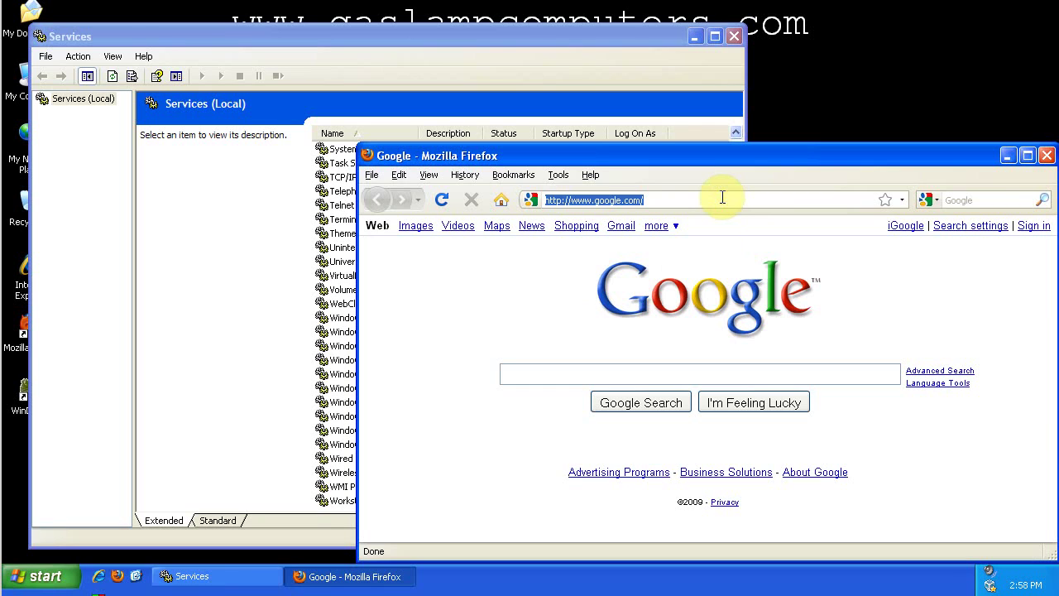
type("blkac")
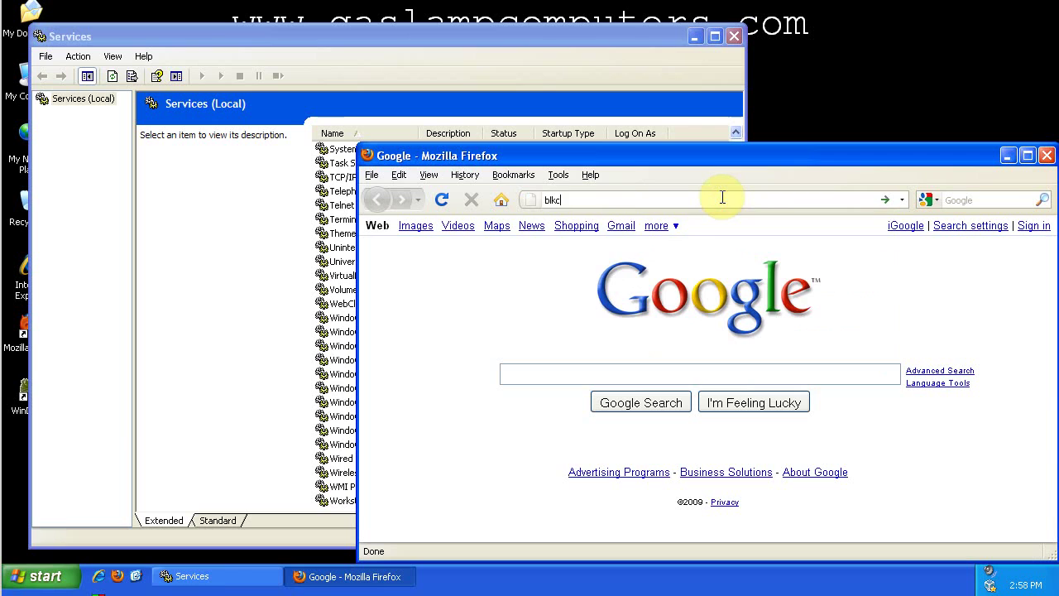
key("BackSpace")
key("BackSpace")
type("ack")
key("Down")
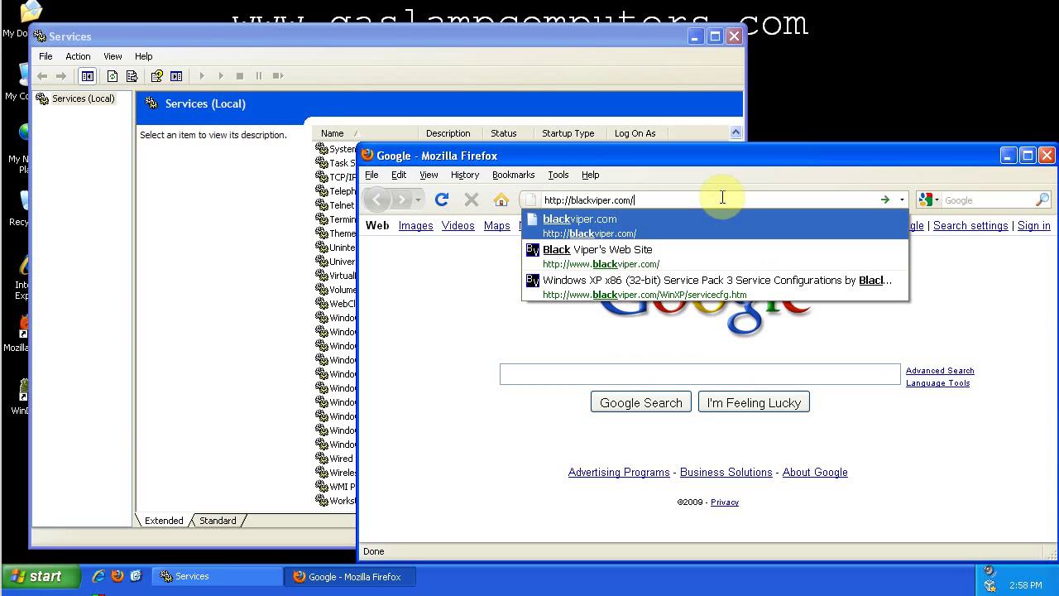
key("Return")
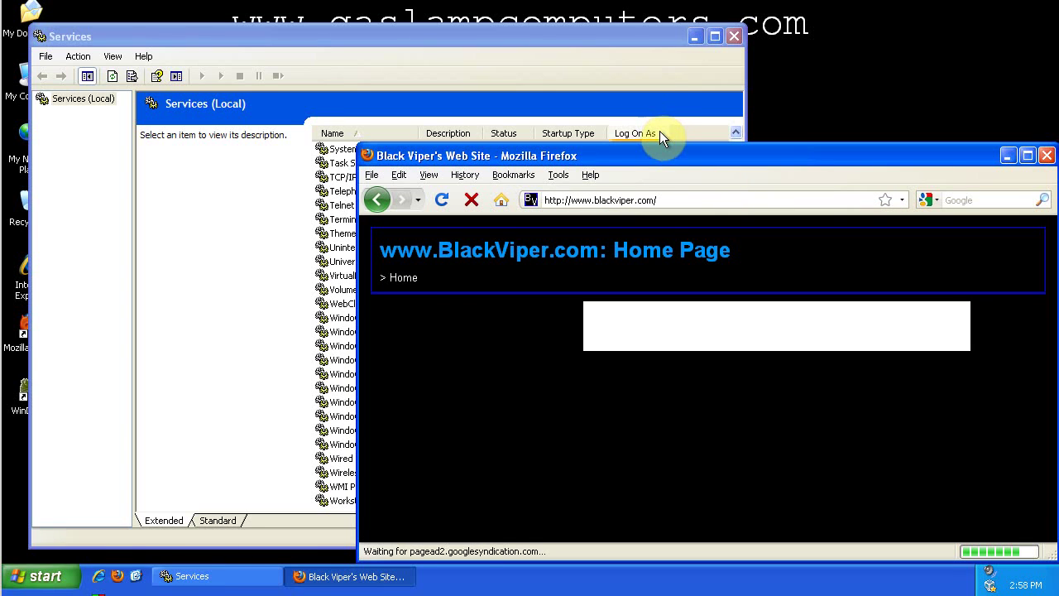
Step: Open the Windows XP x86 (32-bit) Service Pack 3 Service Configurations page and bring its configuration table into view
left_click_drag(1054, 245, 1055, 288)
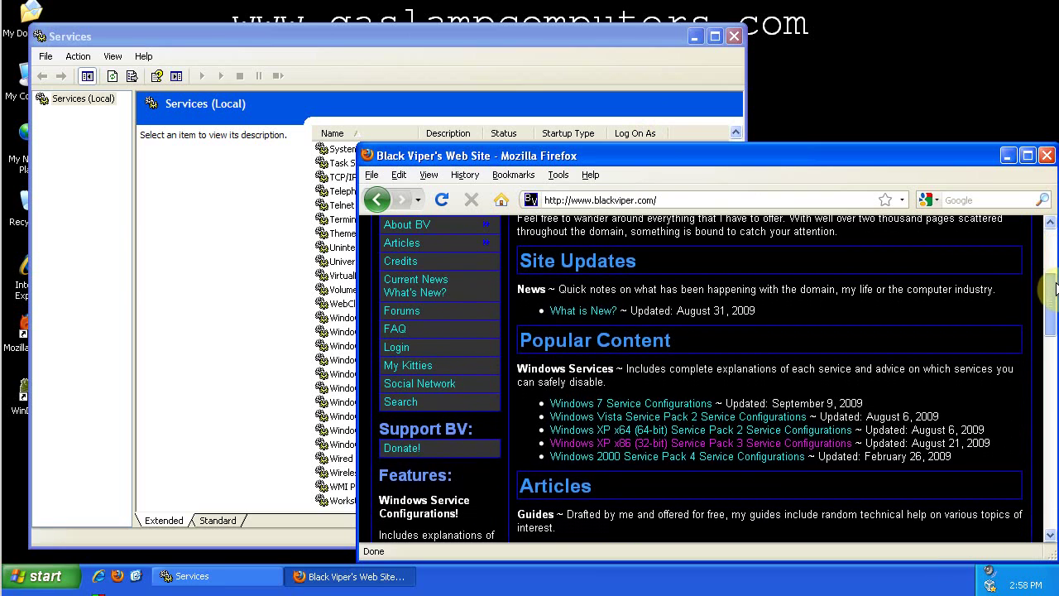
left_click(651, 447)
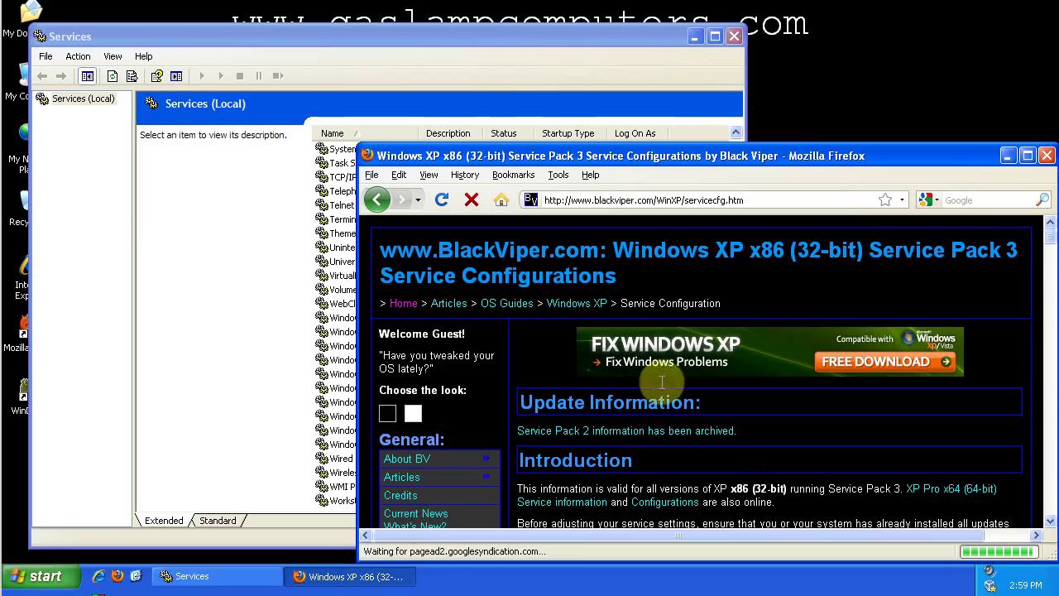
left_click_drag(1049, 236, 1050, 278)
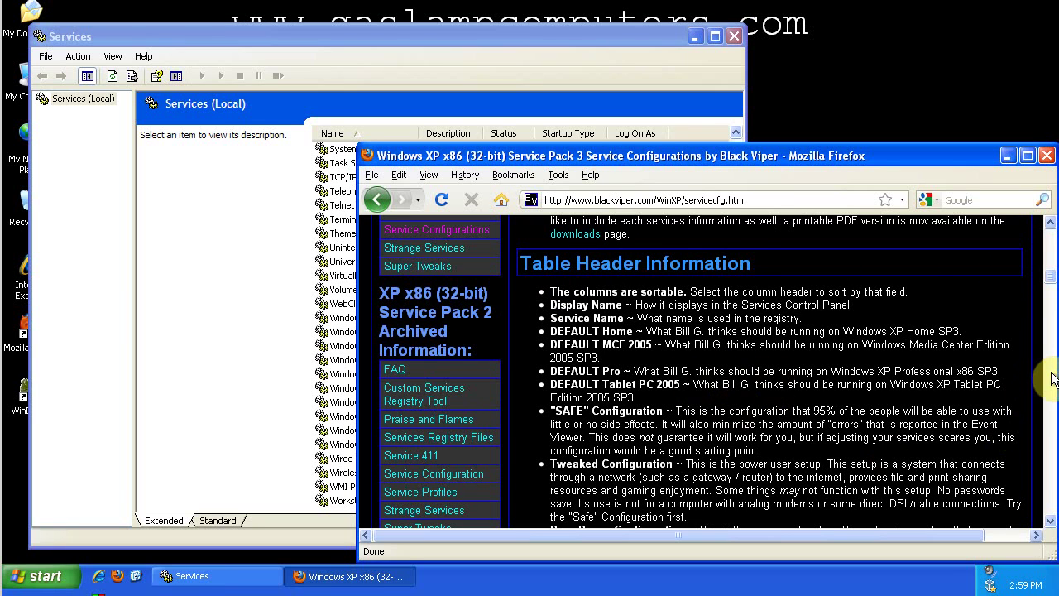
left_click_drag(1048, 284, 1052, 329)
left_click_drag(704, 534, 822, 528)
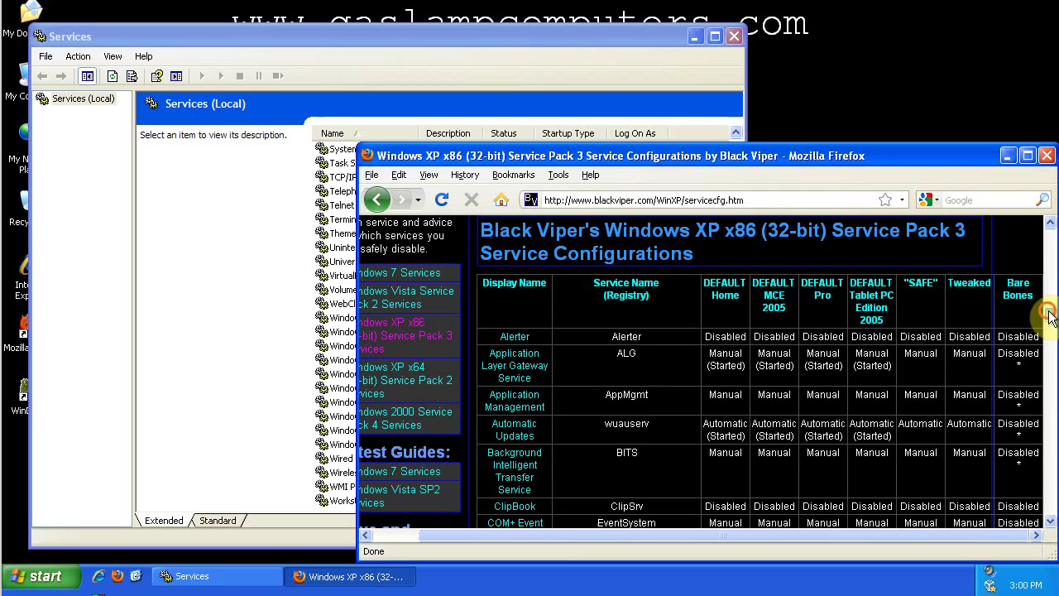
Step: Examine the "SAFE" and Tweaked startup recommendations in the table, especially those for the Error Reporting Service
scroll(1049, 318, "down", 4)
scroll(1052, 329, "down", 2)
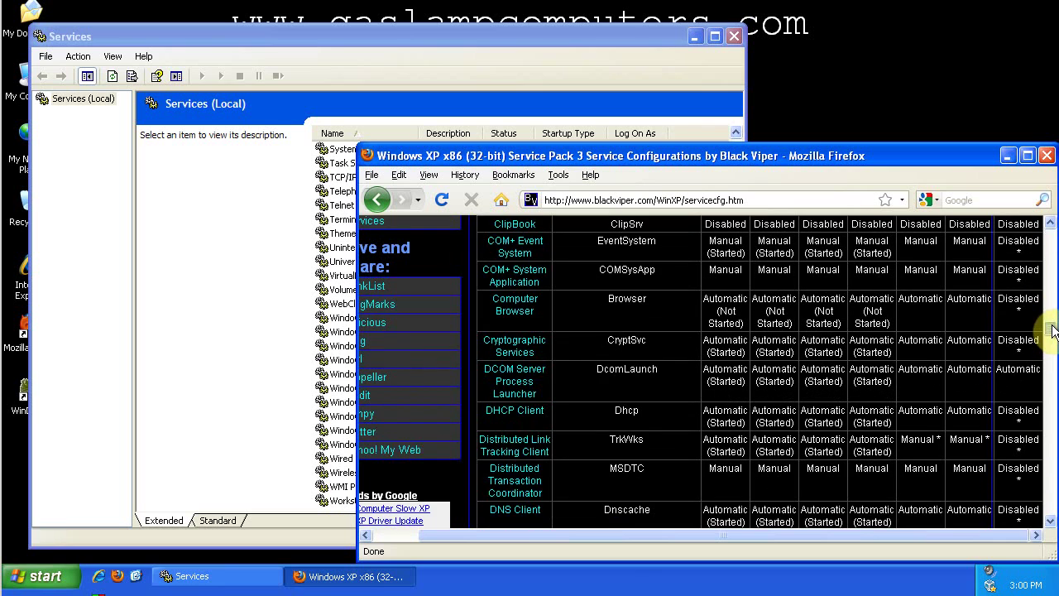
scroll(1052, 329, "up", 6)
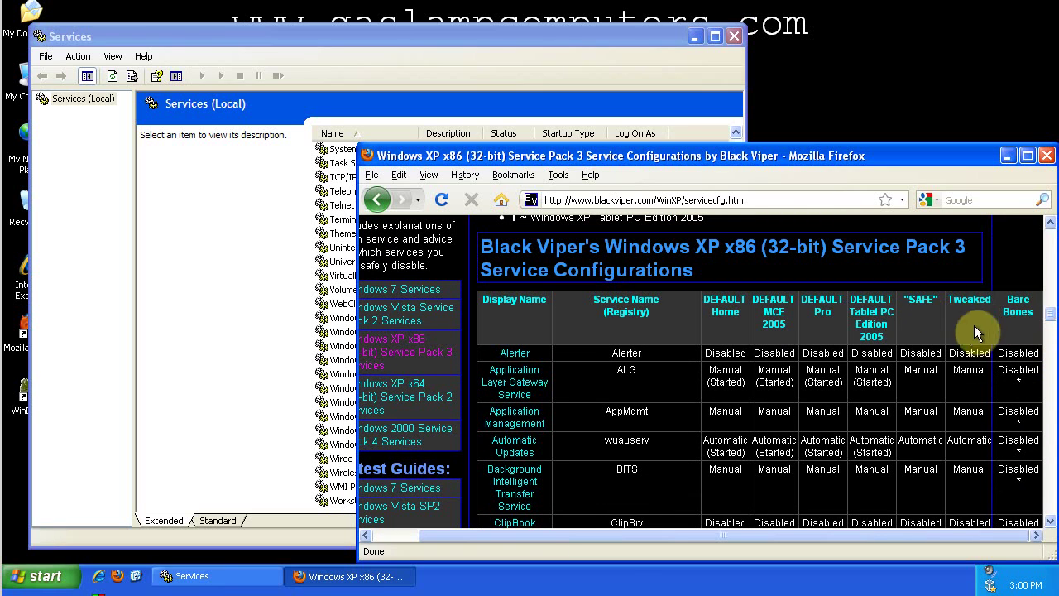
left_click_drag(1049, 312, 1049, 331)
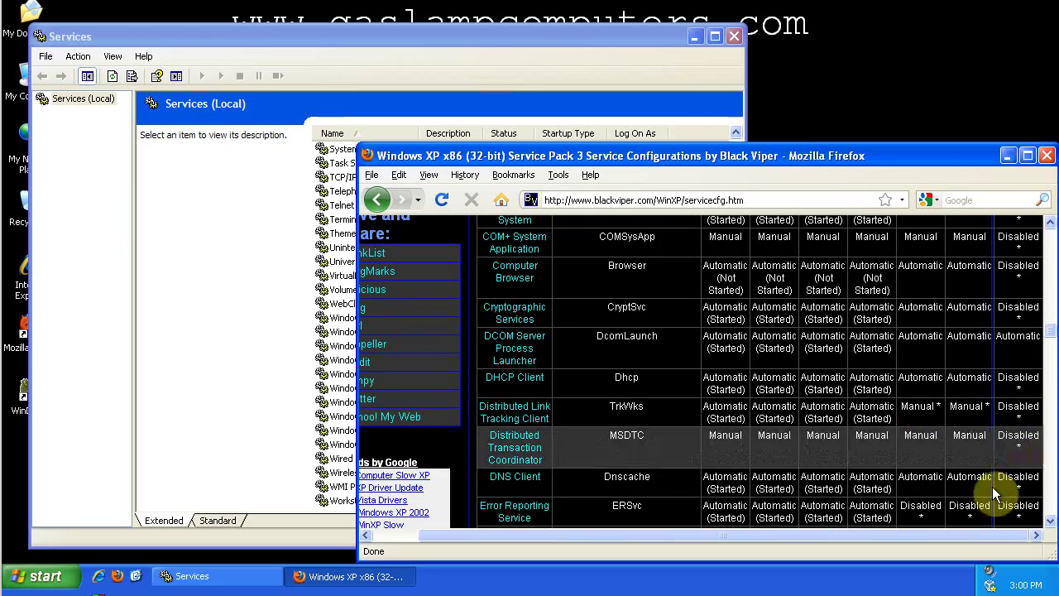
scroll(1049, 528, "down", 2)
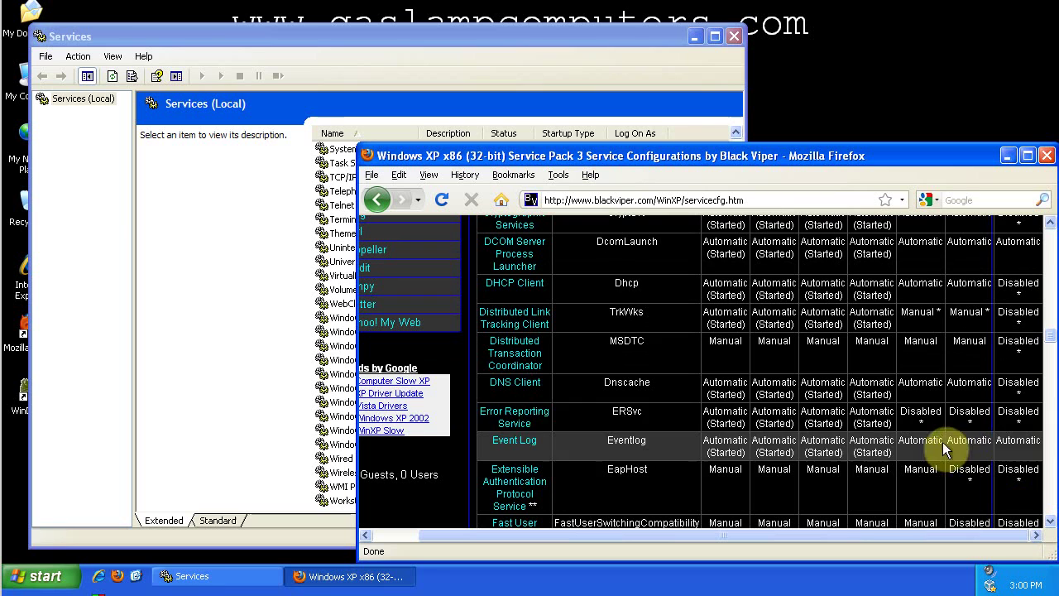
double_click(925, 413)
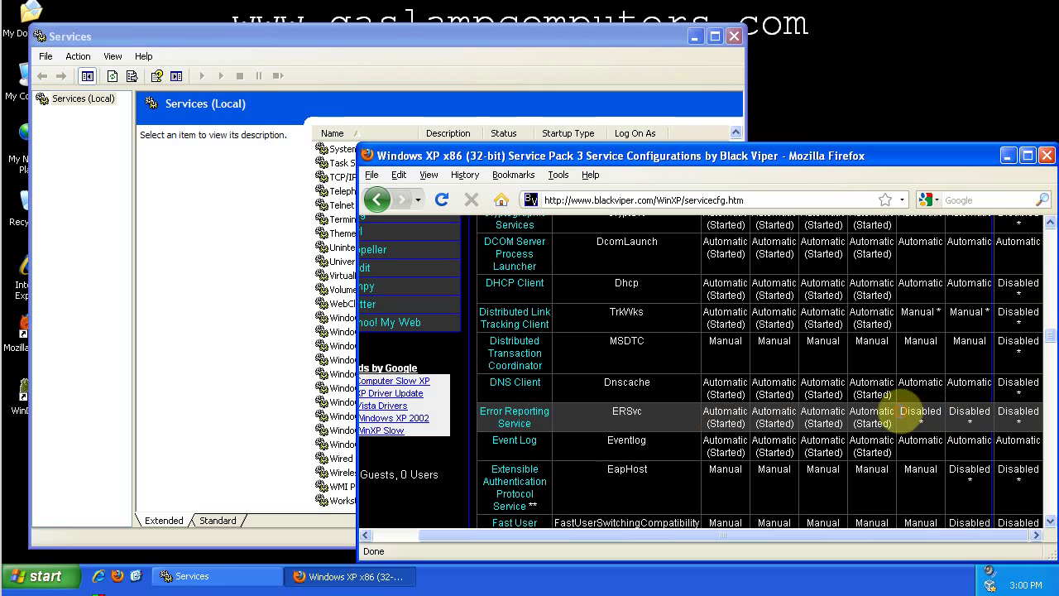
double_click(939, 422)
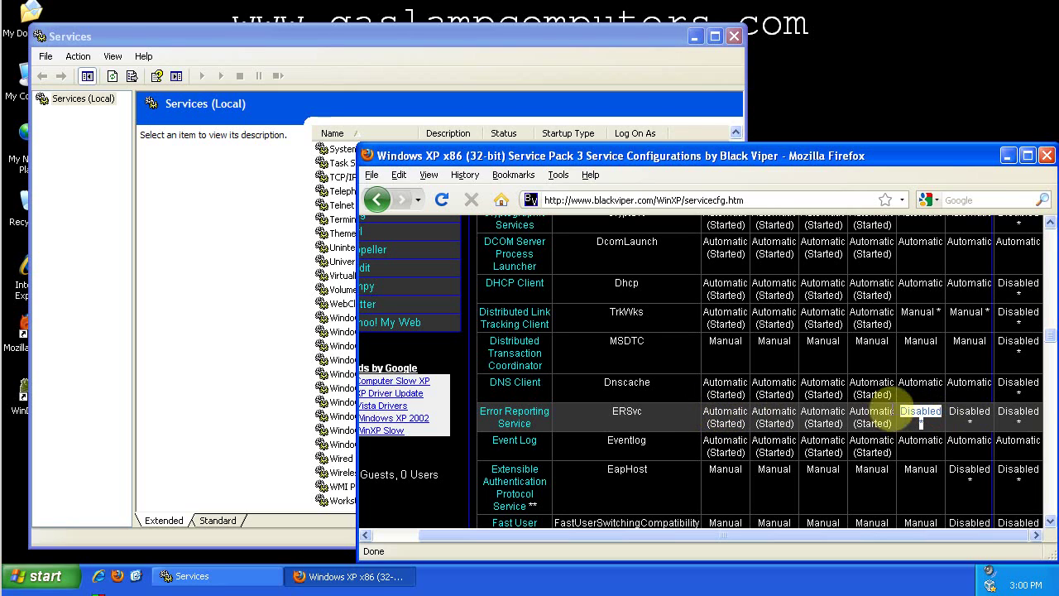
left_click(906, 414)
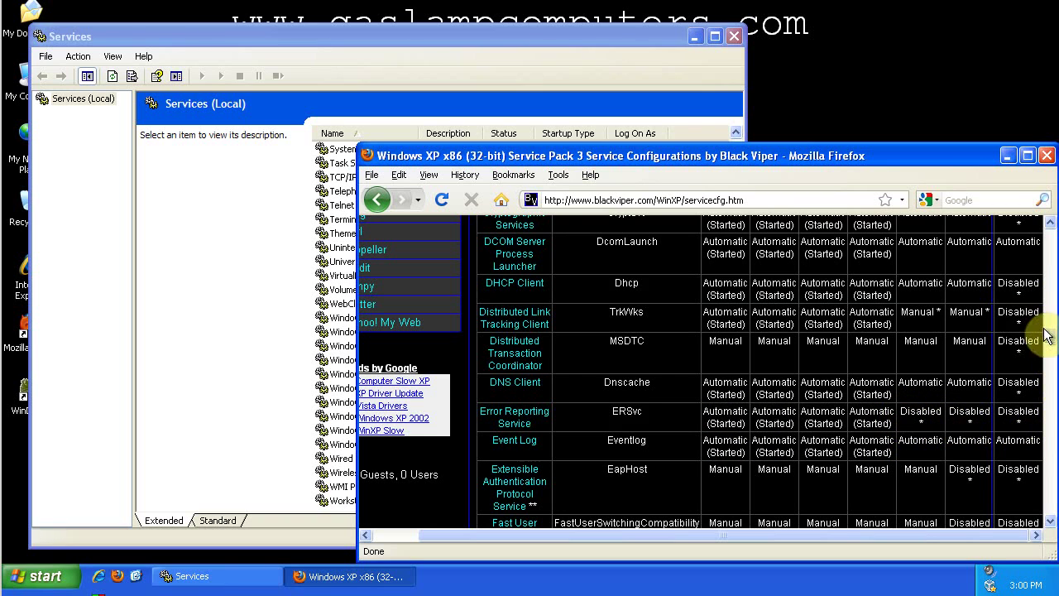
scroll(1049, 334, "down", 6)
scroll(1049, 339, "up", 3)
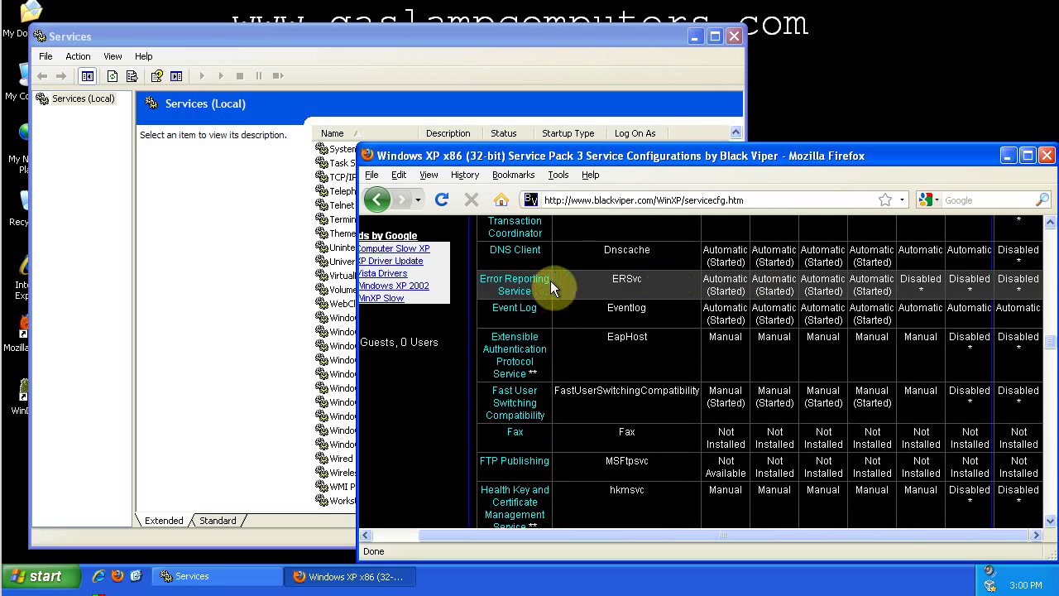
Step: Switch to the Services console and open the properties of the Error Reporting Service
left_click(232, 338)
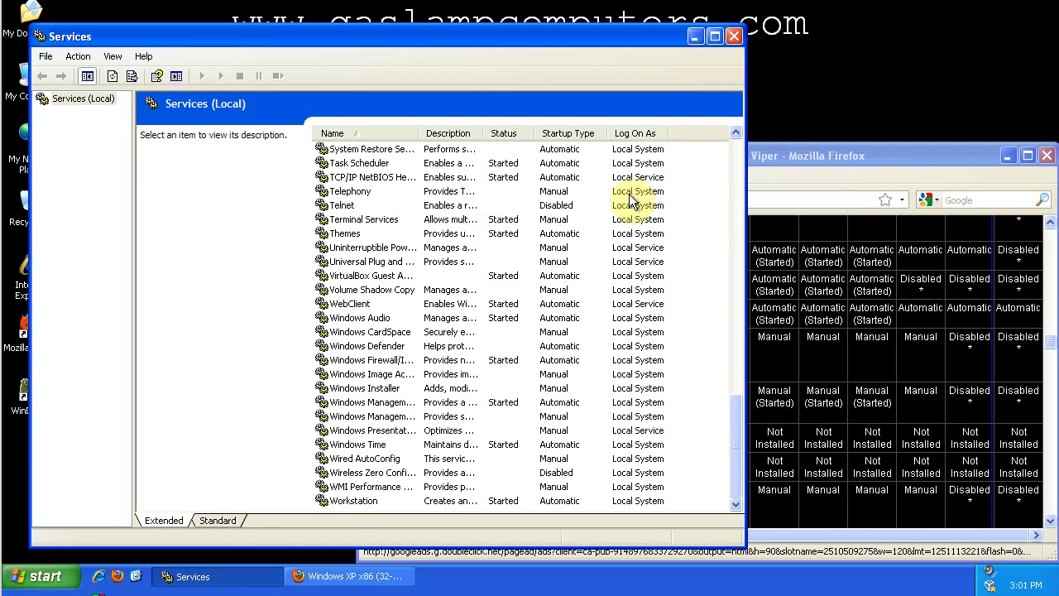
left_click_drag(740, 429, 736, 226)
left_click(429, 238)
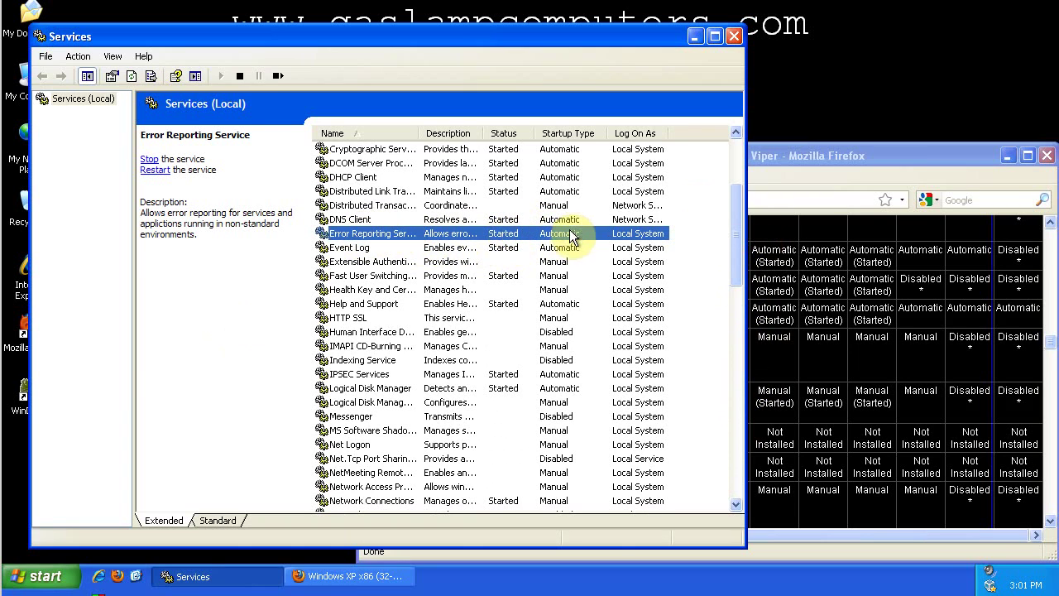
right_click(477, 237)
left_click(489, 361)
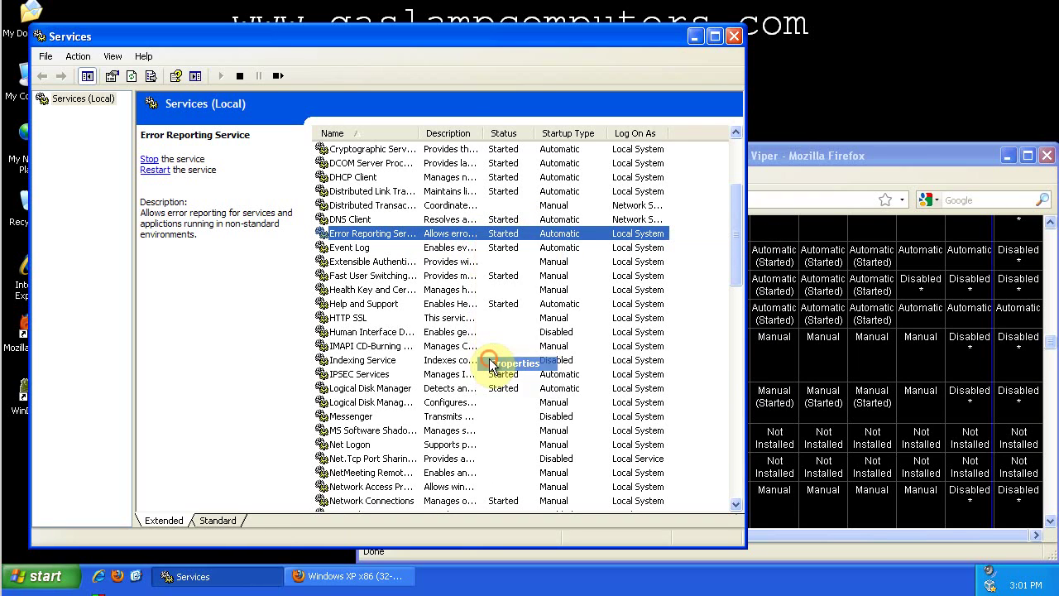
Step: Set the Error Reporting Service's startup type to Disabled and stop the service
left_click(374, 287)
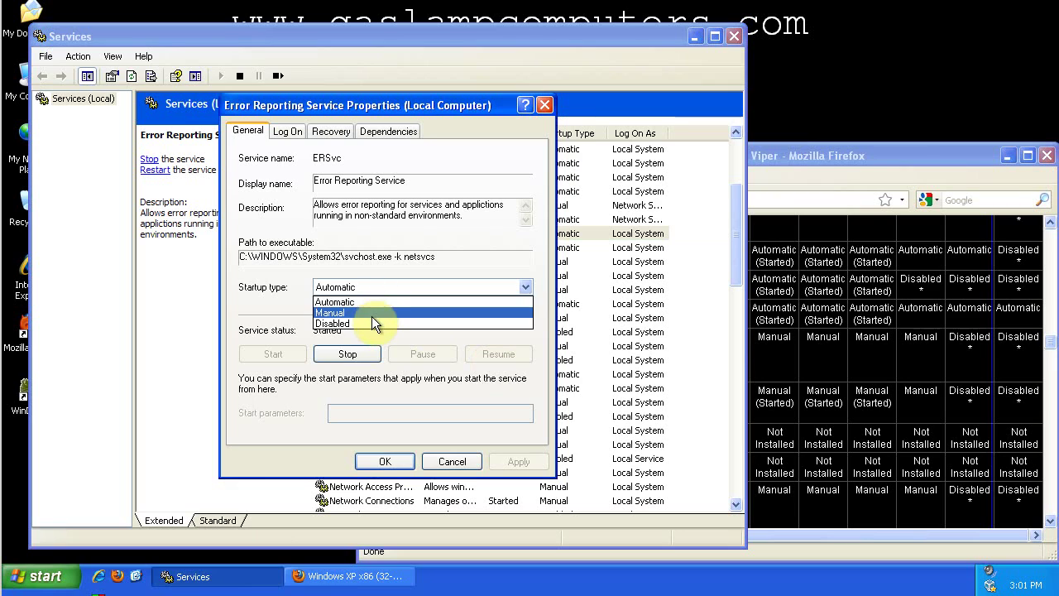
left_click(282, 289)
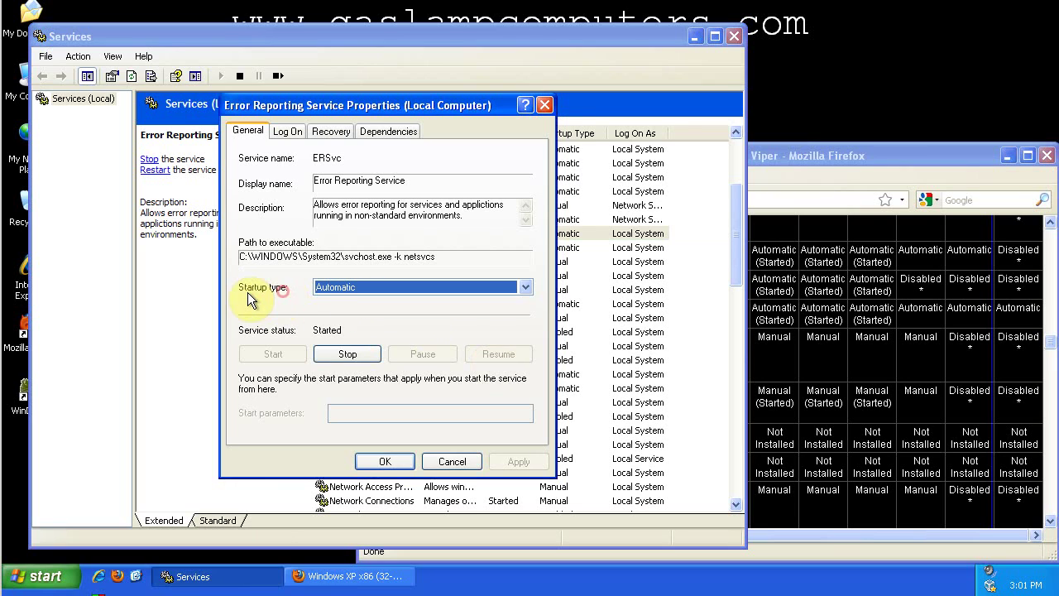
left_click(359, 289)
left_click(343, 324)
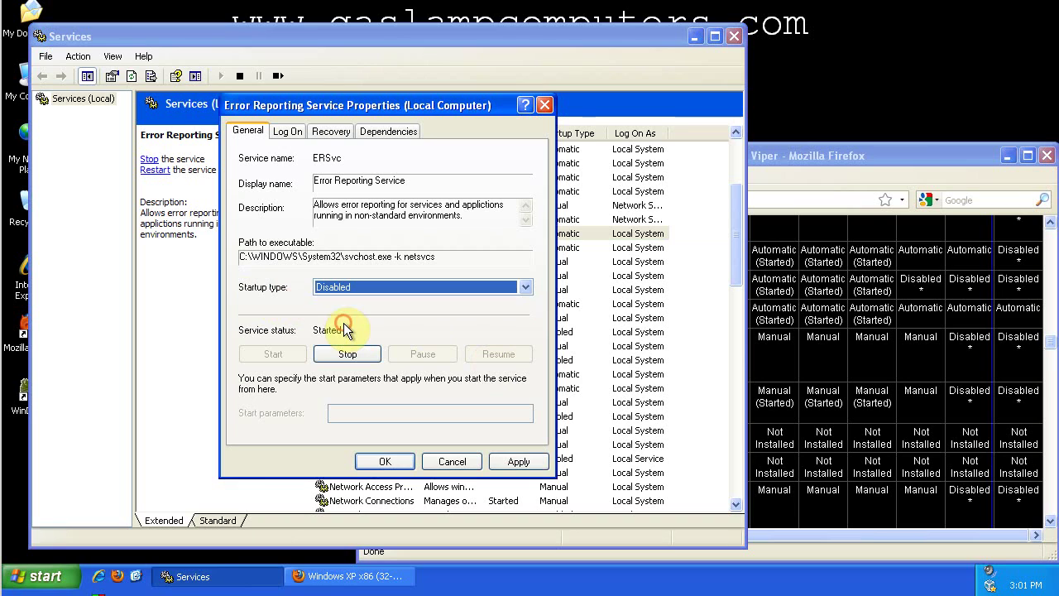
left_click(347, 354)
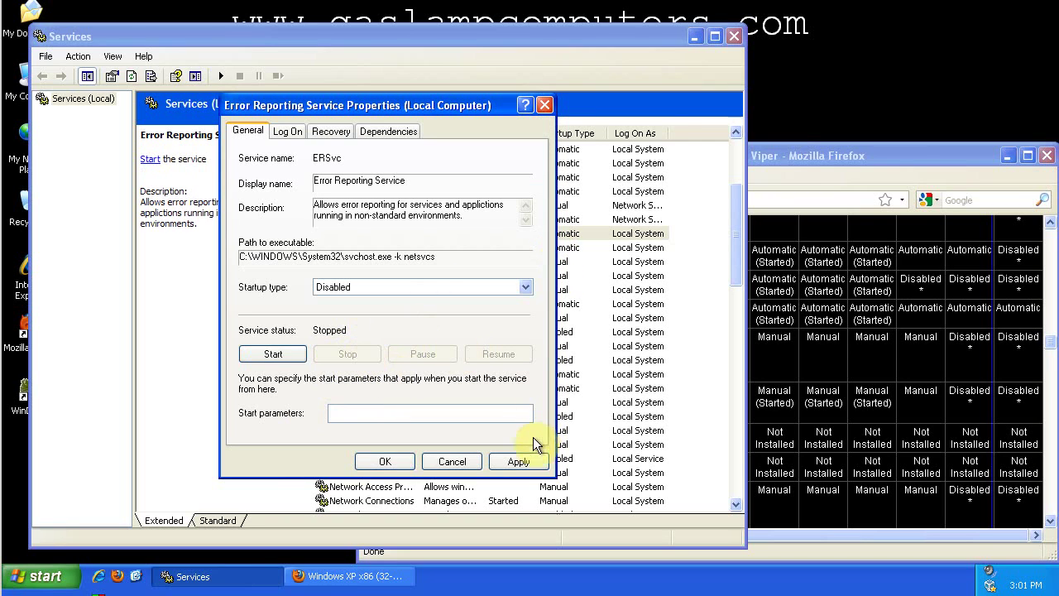
left_click(391, 463)
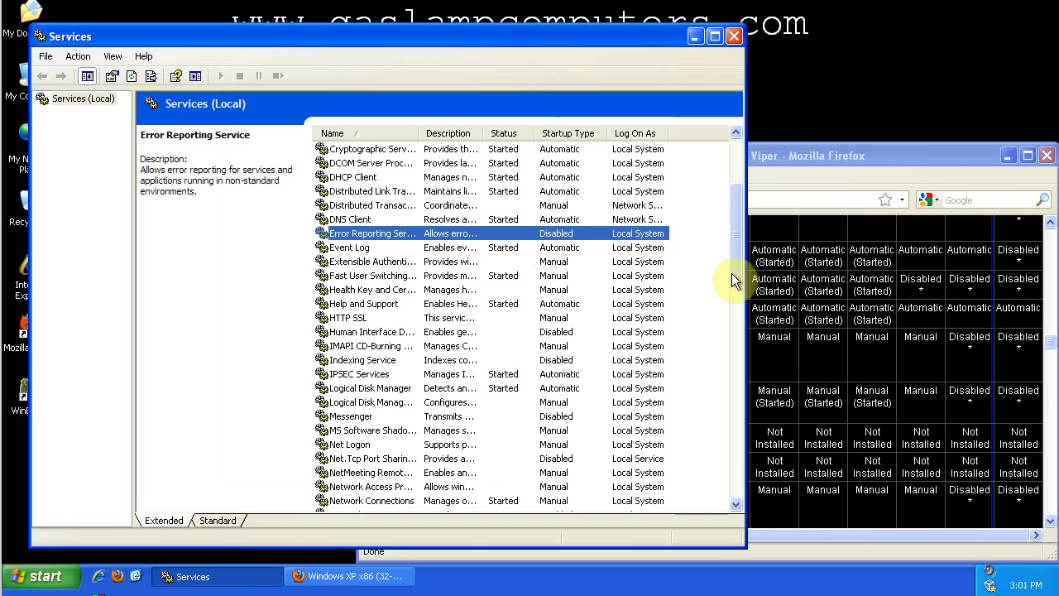
Step: Review the descriptions of the Indexing Service and the Remote Registry service in the list
mouse_move(731, 273)
left_mouse_down()
mouse_move(741, 220)
mouse_move(744, 258)
left_mouse_up()
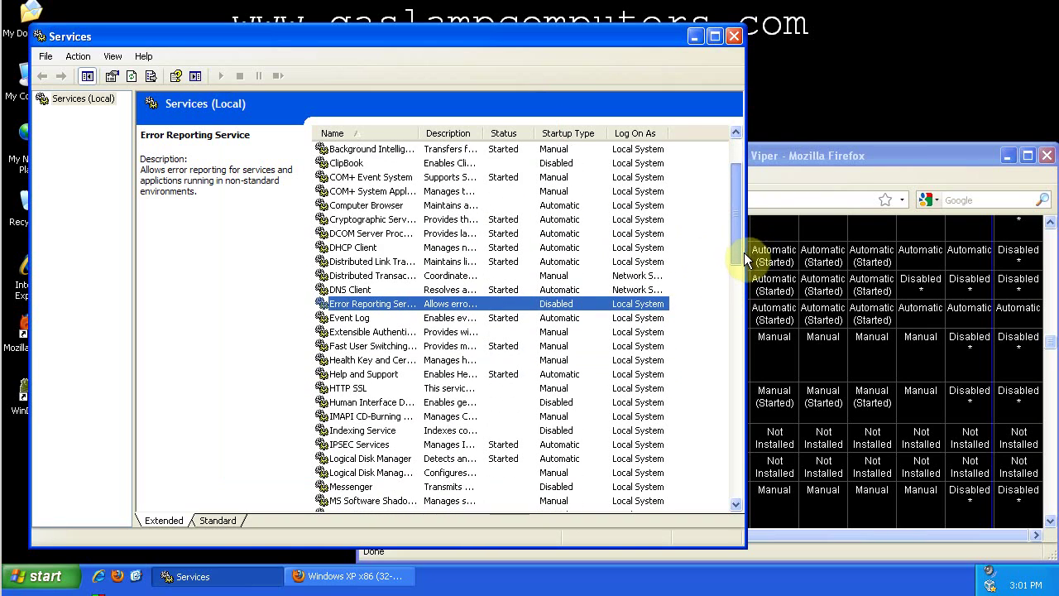
left_click_drag(743, 253, 749, 281)
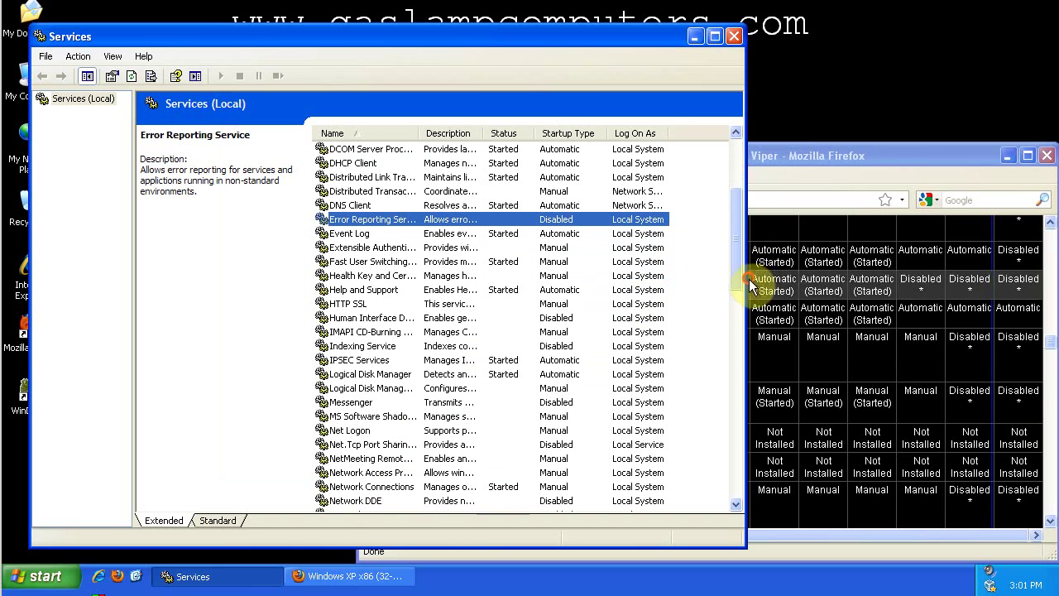
left_click(439, 346)
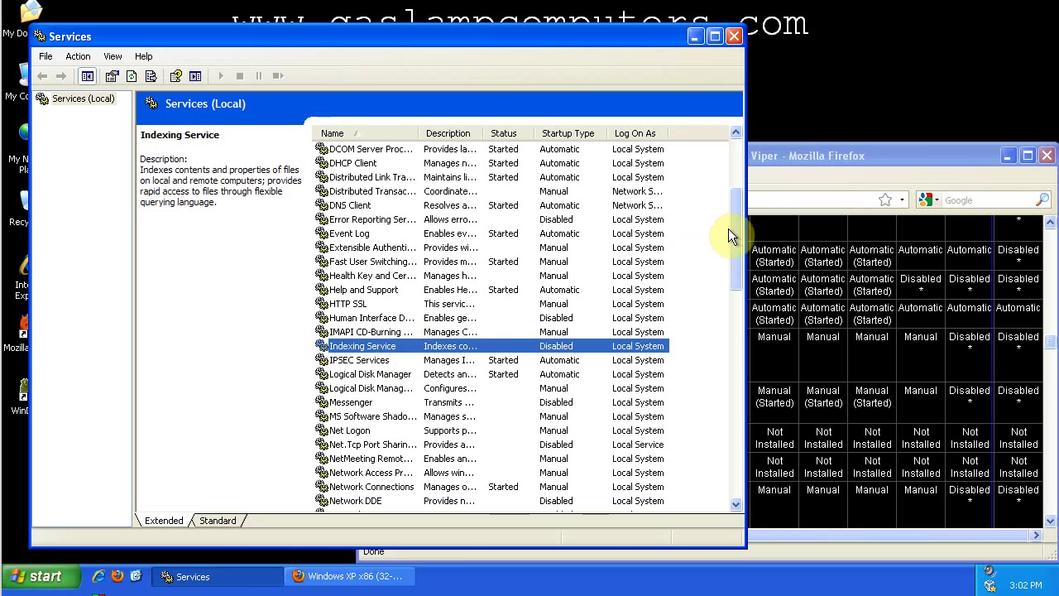
left_click_drag(731, 230, 728, 334)
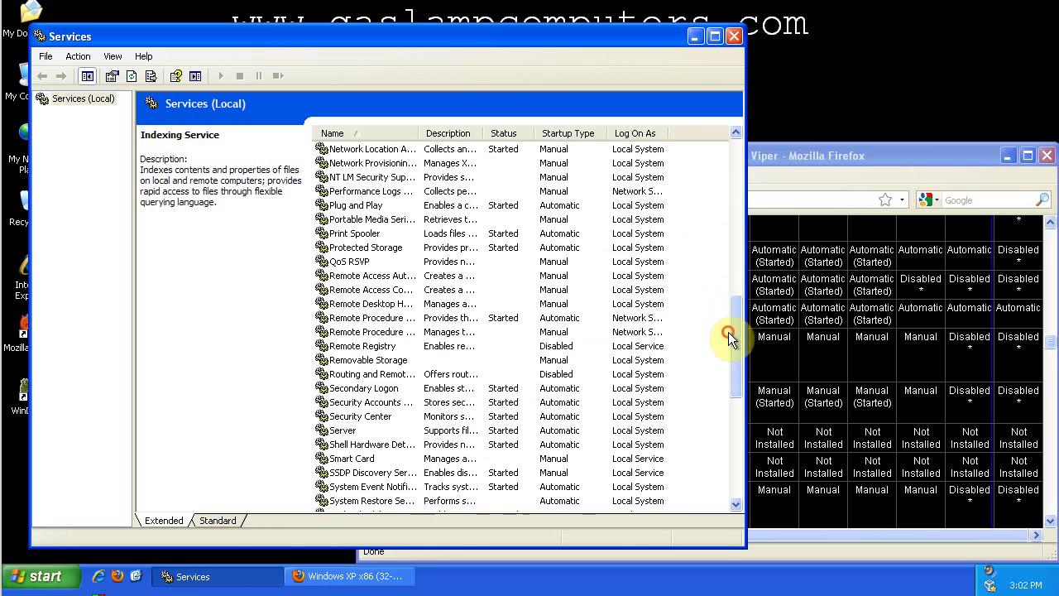
left_click(387, 347)
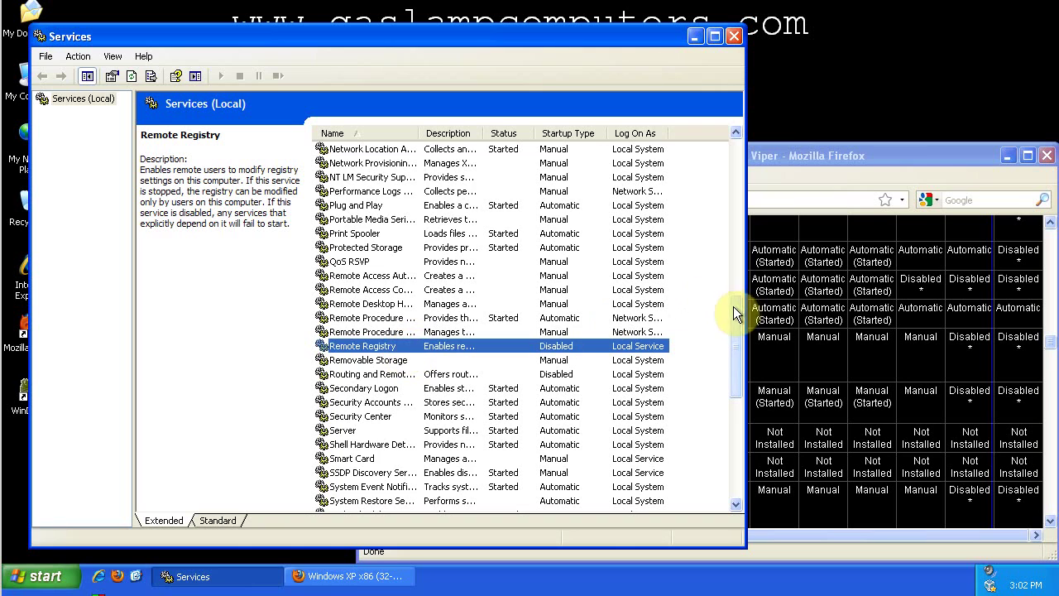
Step: Select the Wireless Zero Configuration service and widen the Name column to show the full service names
scroll(732, 314, "down", 2)
left_click_drag(730, 336, 727, 407)
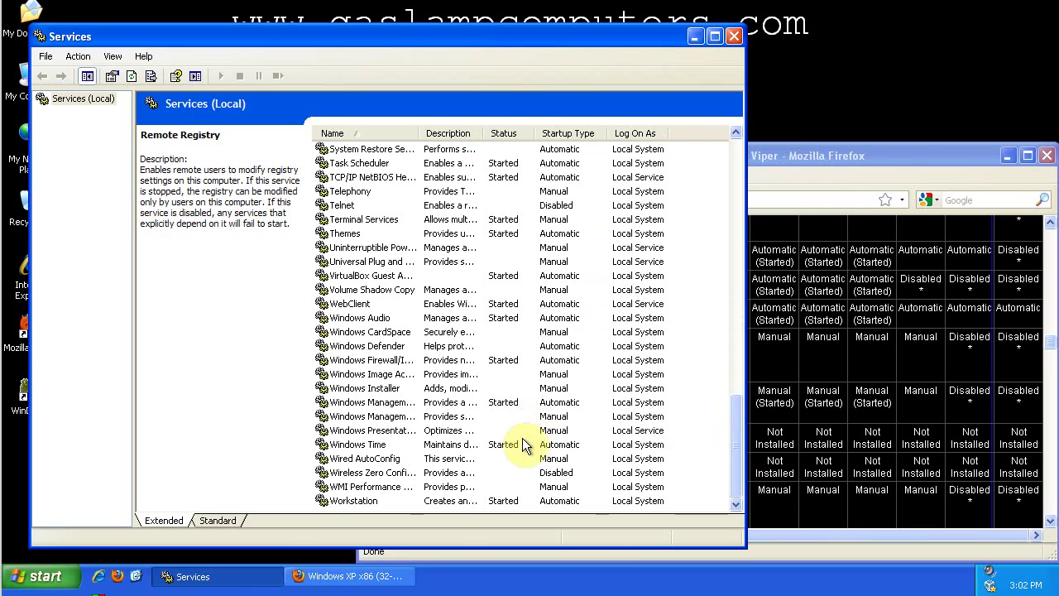
left_click(384, 472)
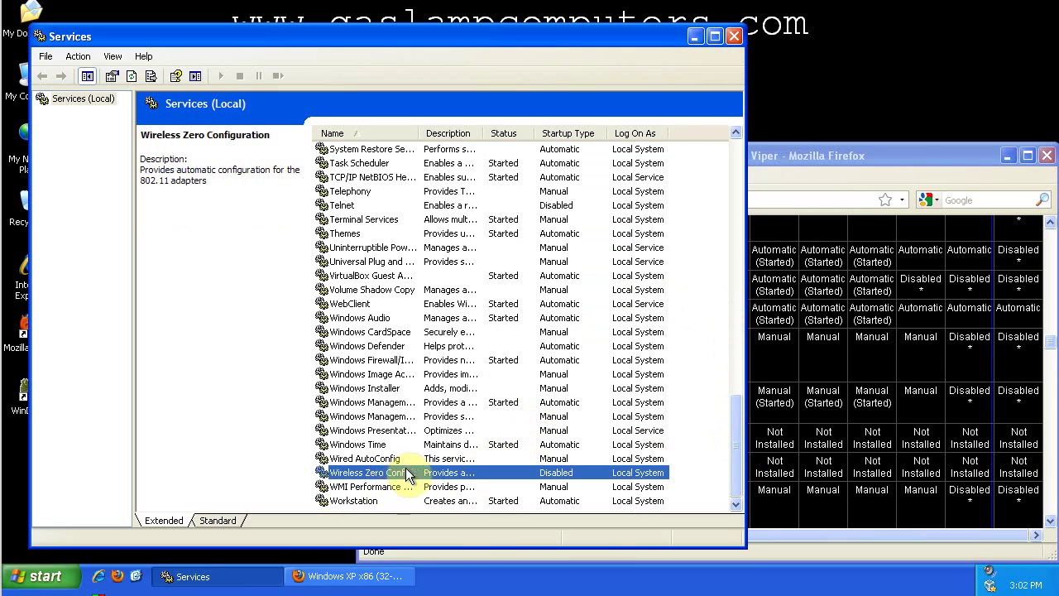
left_click_drag(419, 133, 475, 148)
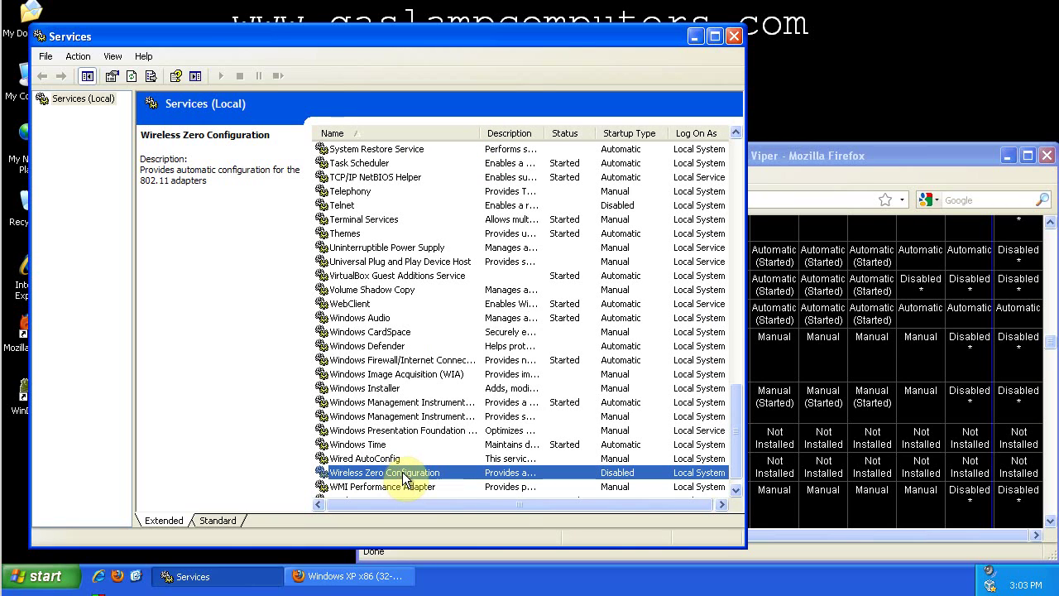
Step: Set the Print Spooler service's startup type to Disabled and apply the change
left_click_drag(739, 418, 739, 303)
left_click(381, 320)
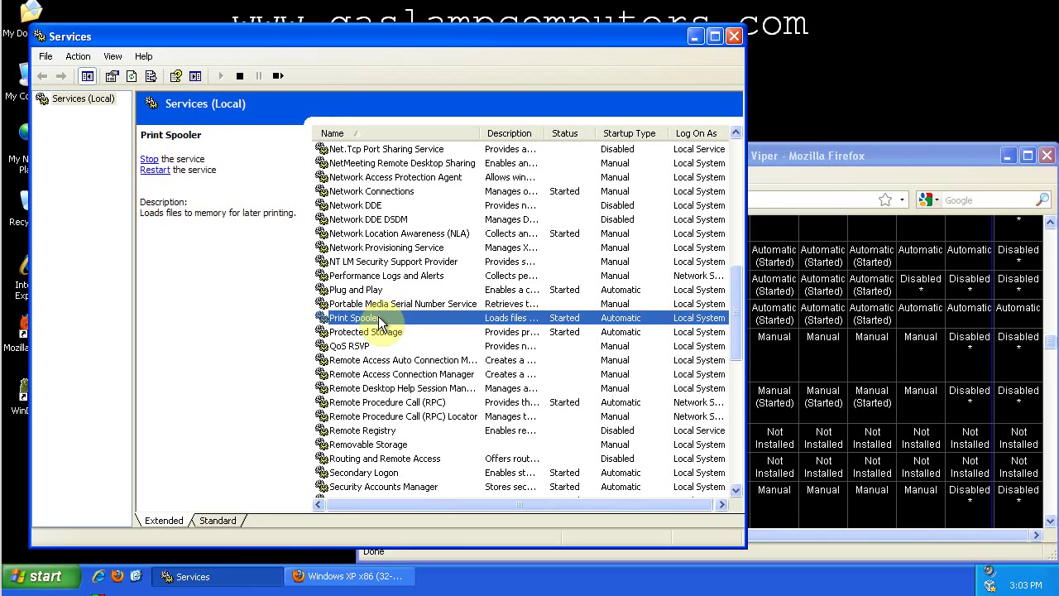
right_click(405, 317)
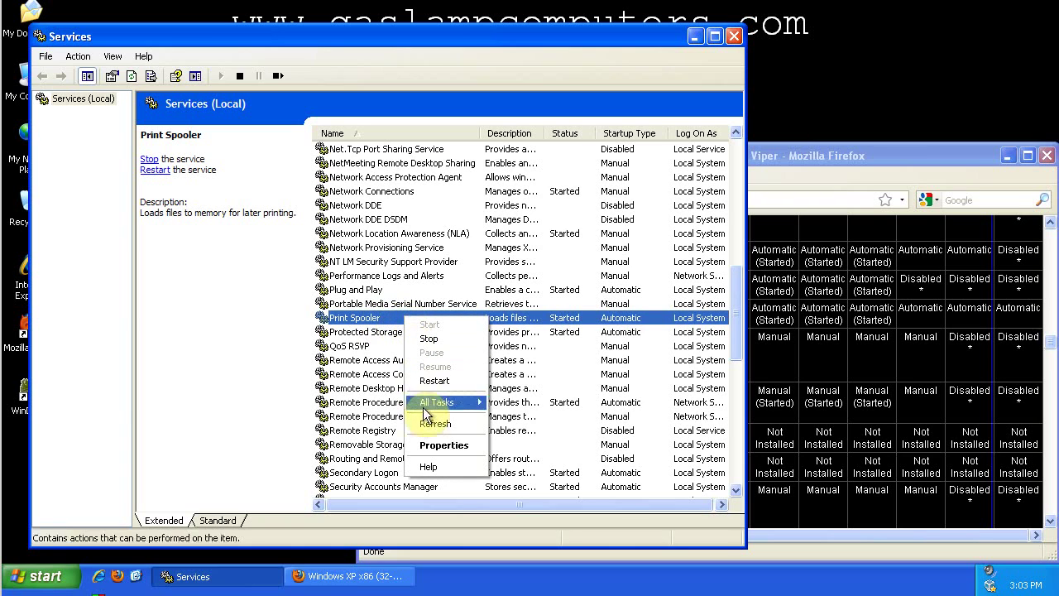
left_click(428, 446)
left_click(408, 291)
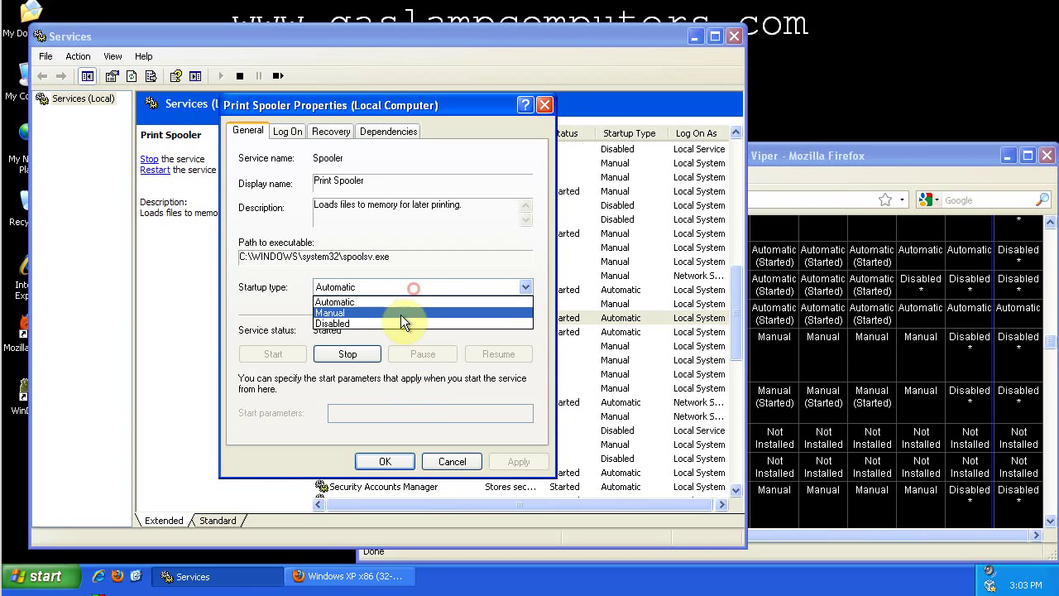
left_click(398, 321)
left_click(519, 460)
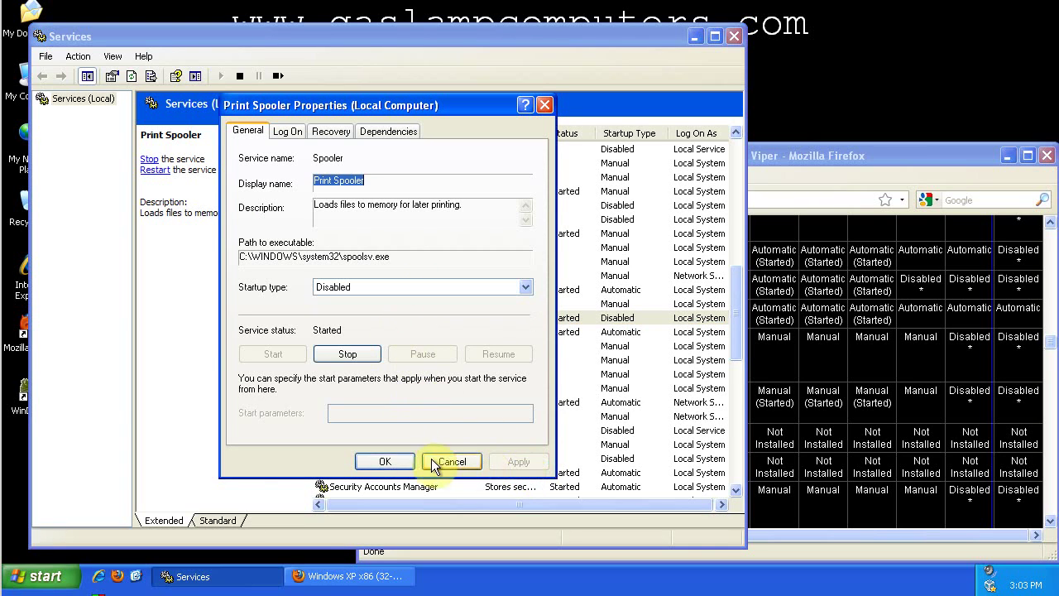
left_click(387, 460)
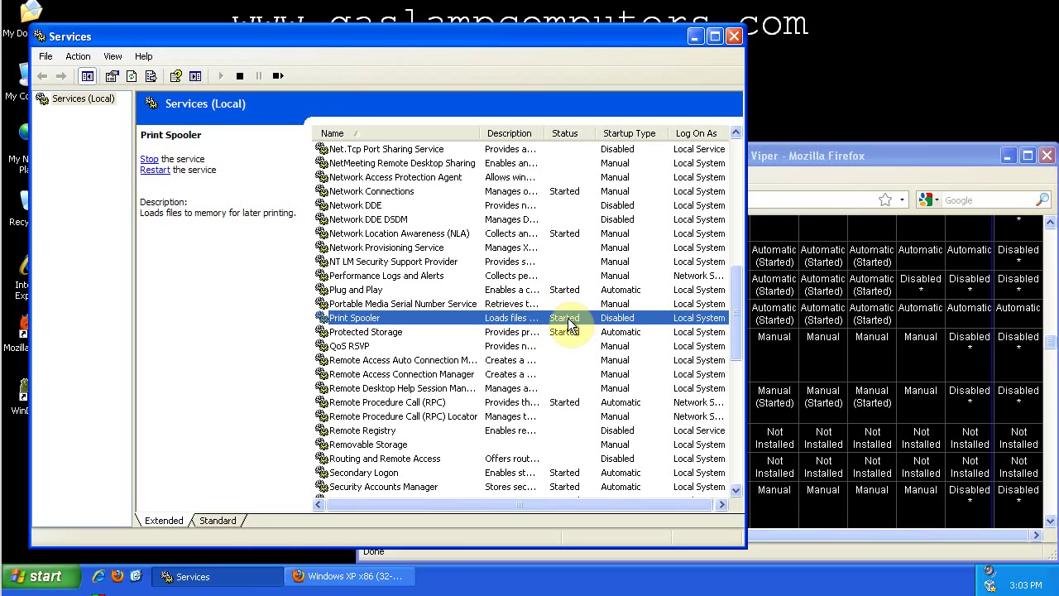
Step: Switch to Firefox and view the start of Black Viper's service configuration table with its "SAFE" and Tweaked columns
left_click(920, 278)
left_click(1049, 307)
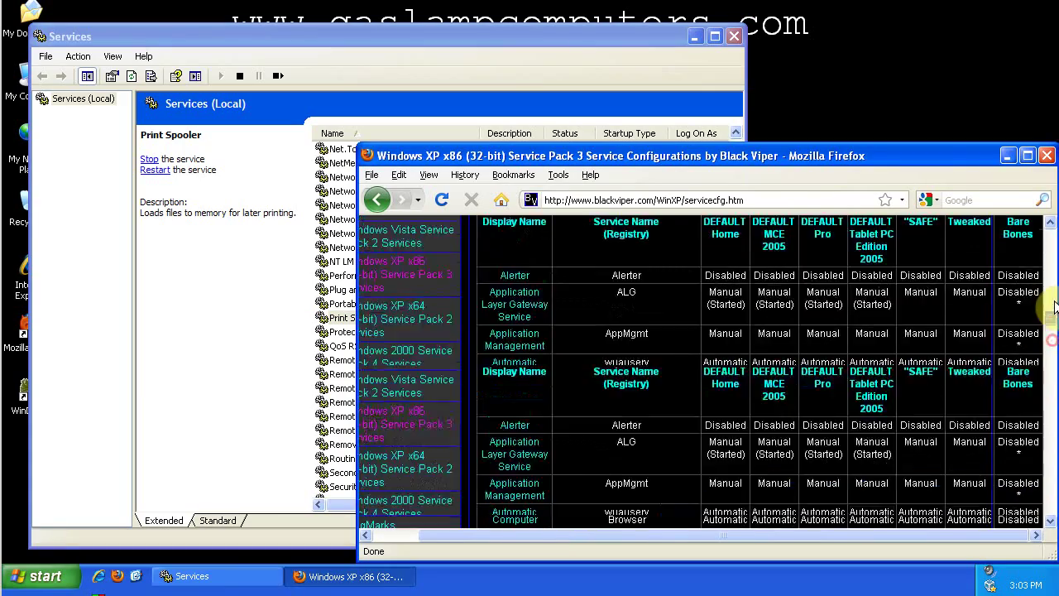
left_click_drag(1053, 310, 1052, 312)
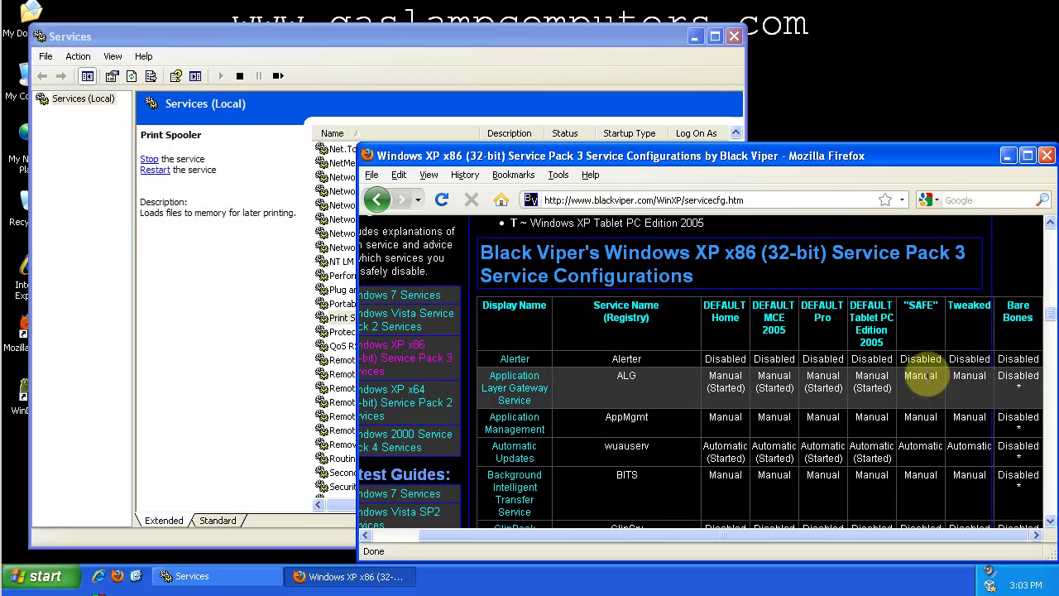
Step: Move the Services console window slightly lower on the desktop, then switch back to Black Viper's table in Firefox
left_click(253, 350)
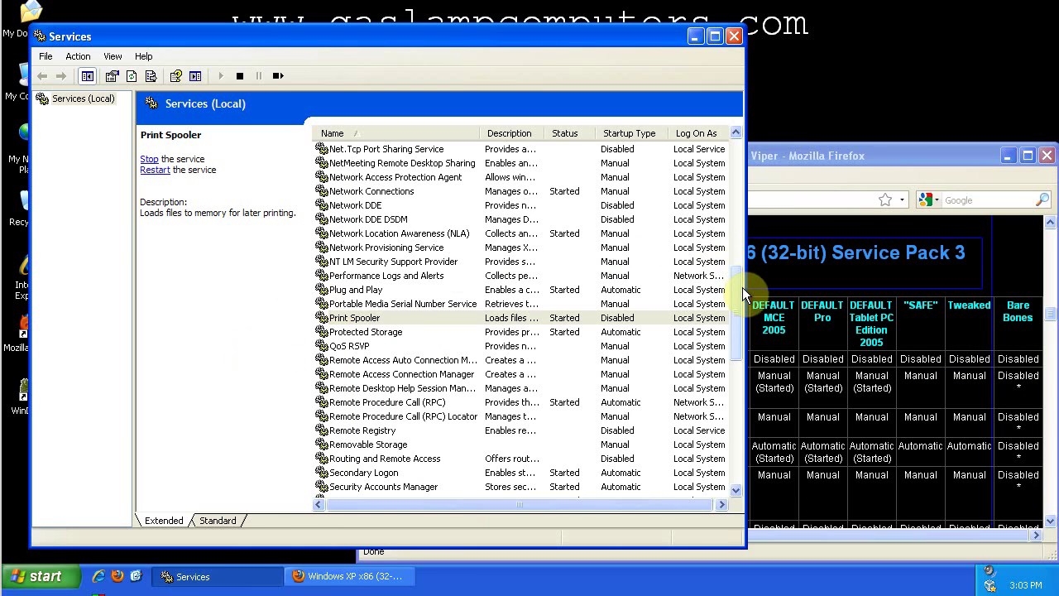
scroll(737, 285, "up", 3)
left_click_drag(738, 285, 740, 328)
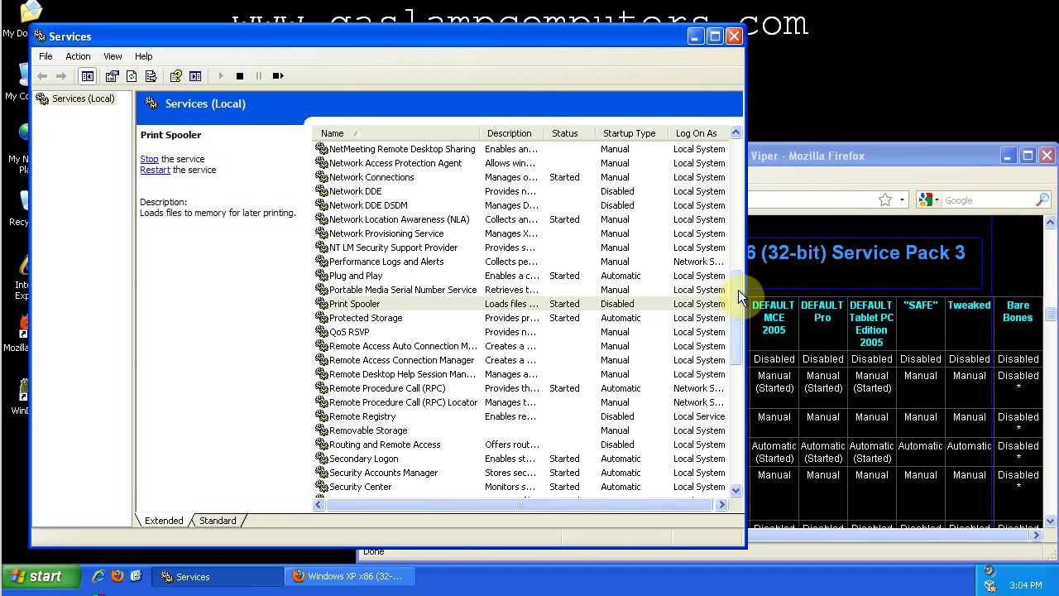
left_click_drag(649, 33, 653, 61)
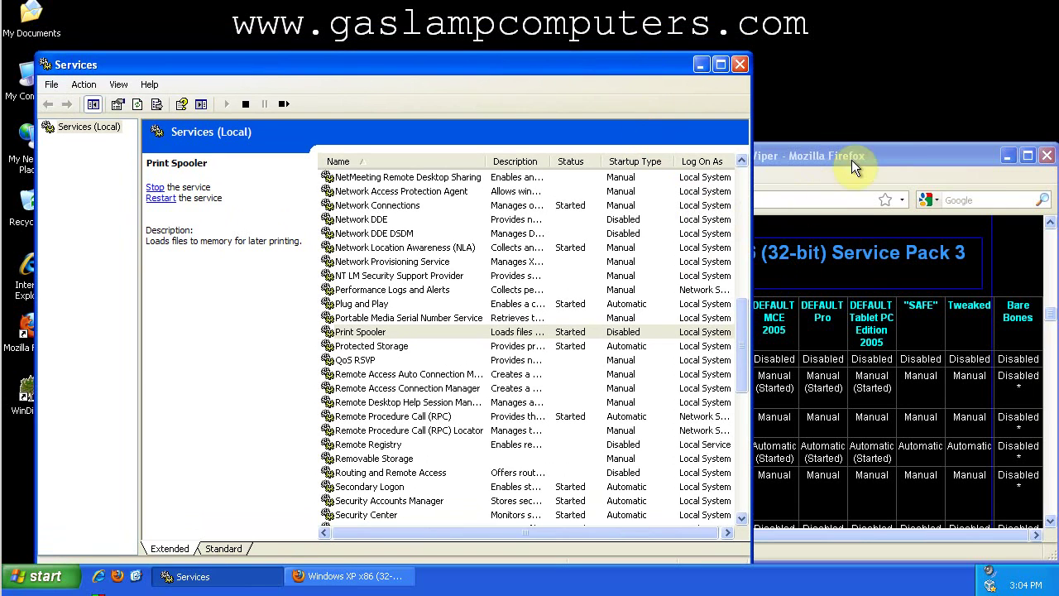
left_click(902, 166)
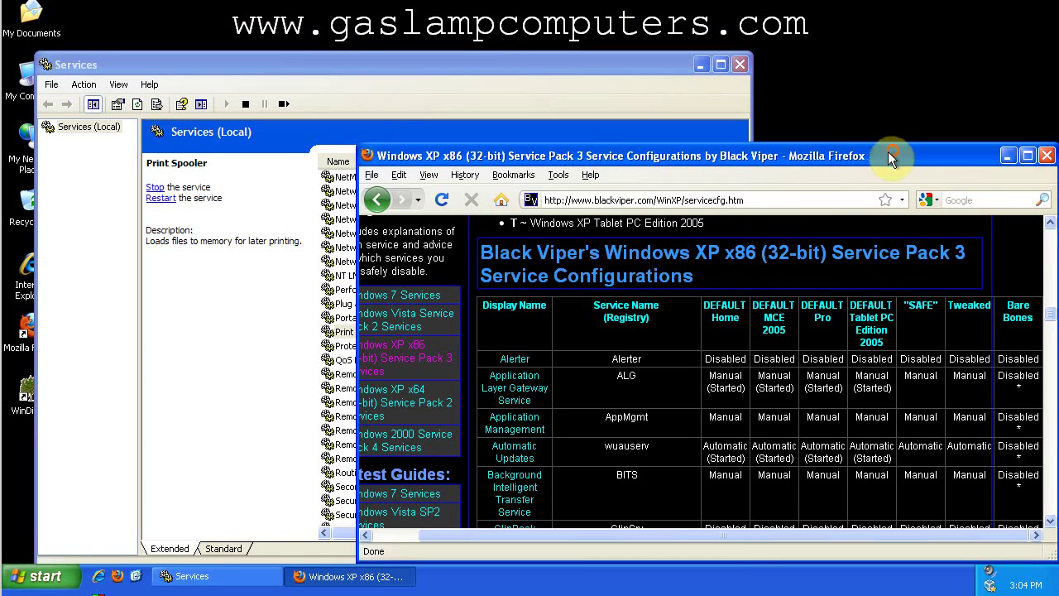